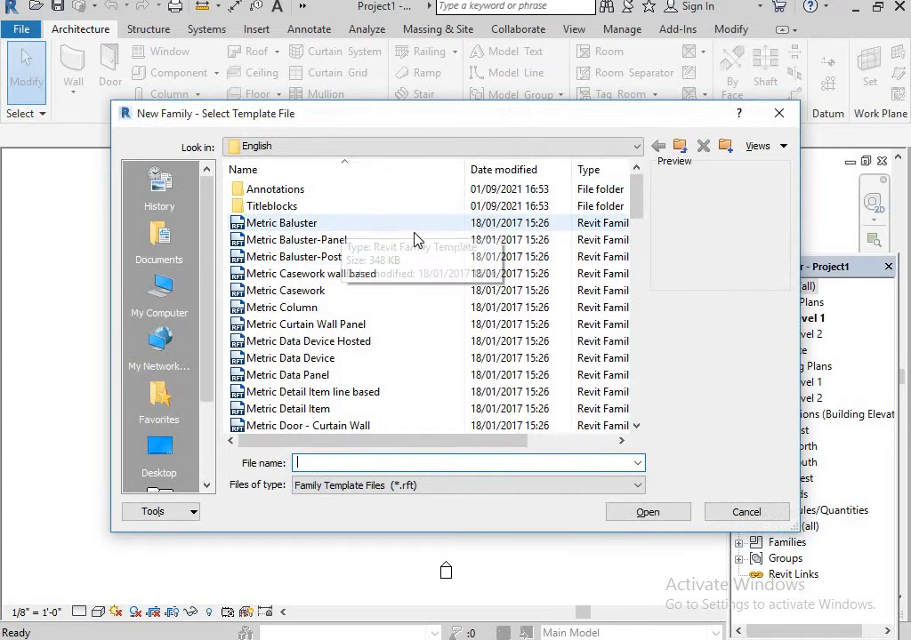
# Create a new family from the Metric Furniture template.
pyautogui.moveTo(637, 204); pyautogui.dragTo(647, 266)
pyautogui.click(336, 308)
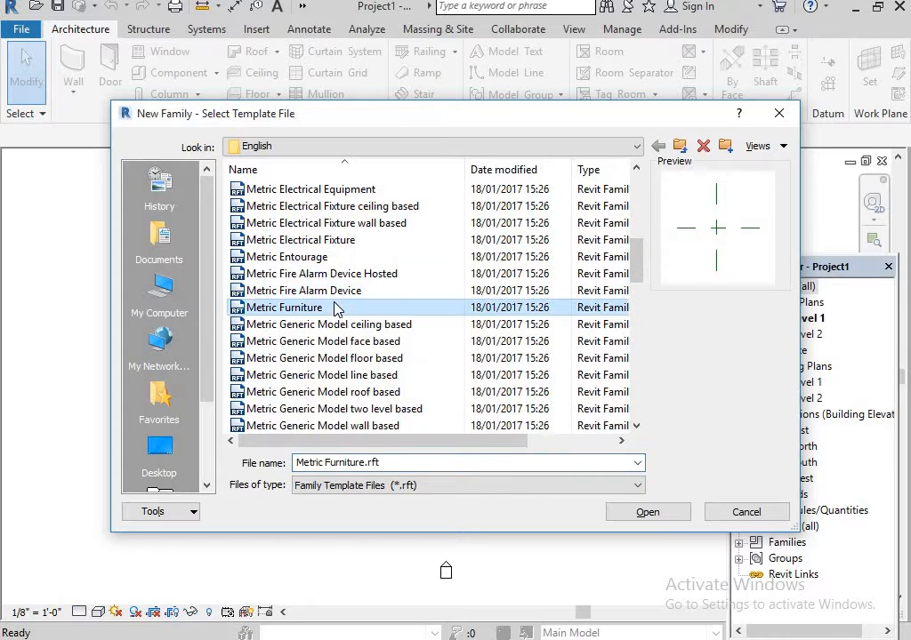
pyautogui.click(657, 513)
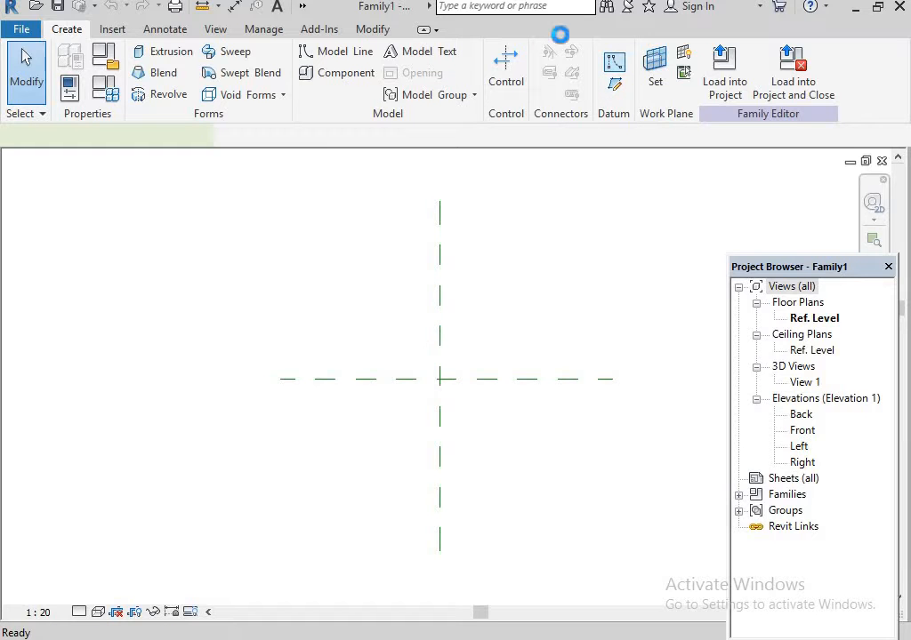
# Add reference lines offset 2' (609.6 mm) to both sides of the vertical centre reference plane using Pick Lines.
pyautogui.click(614, 62)
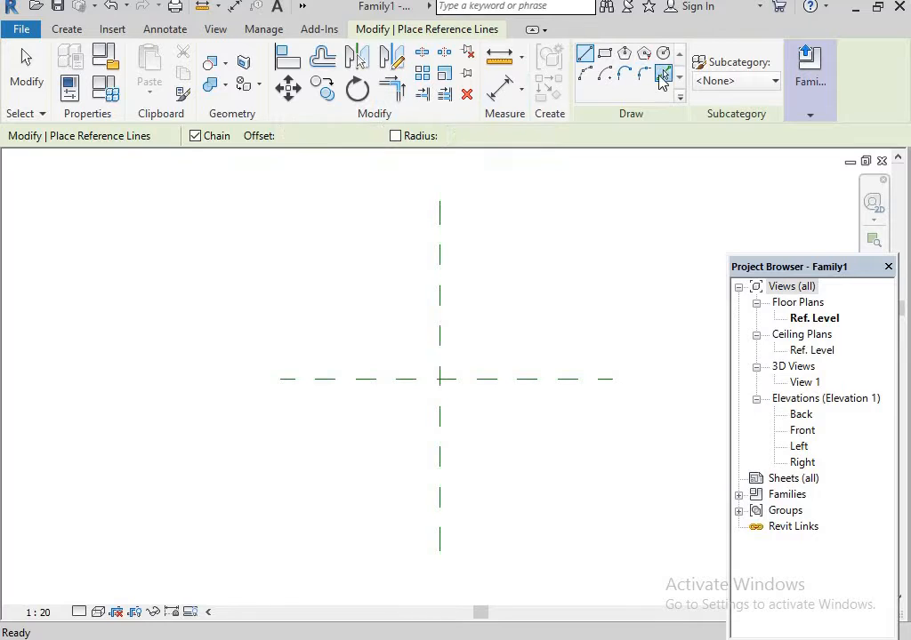
pyautogui.click(663, 74)
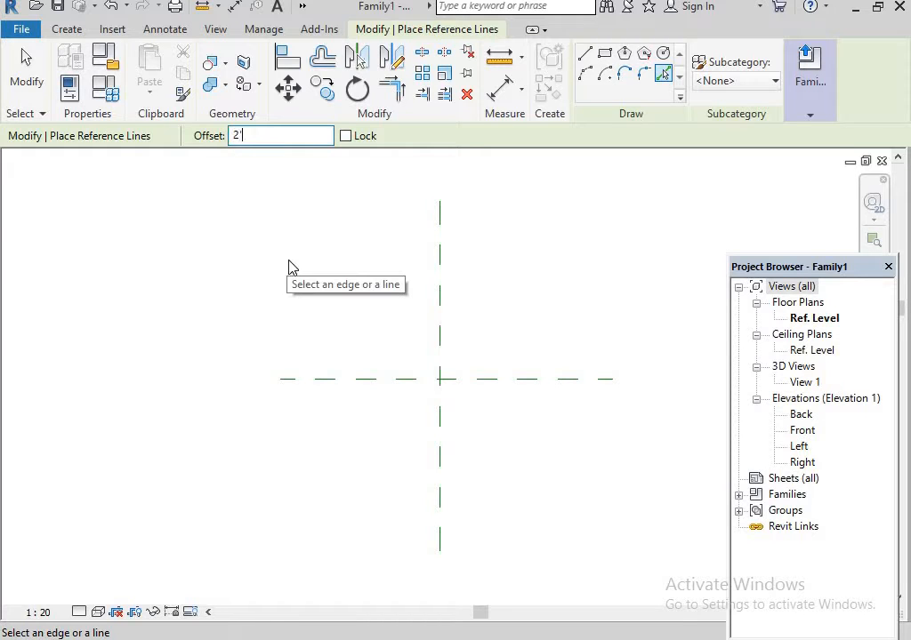
pyautogui.press('Return')
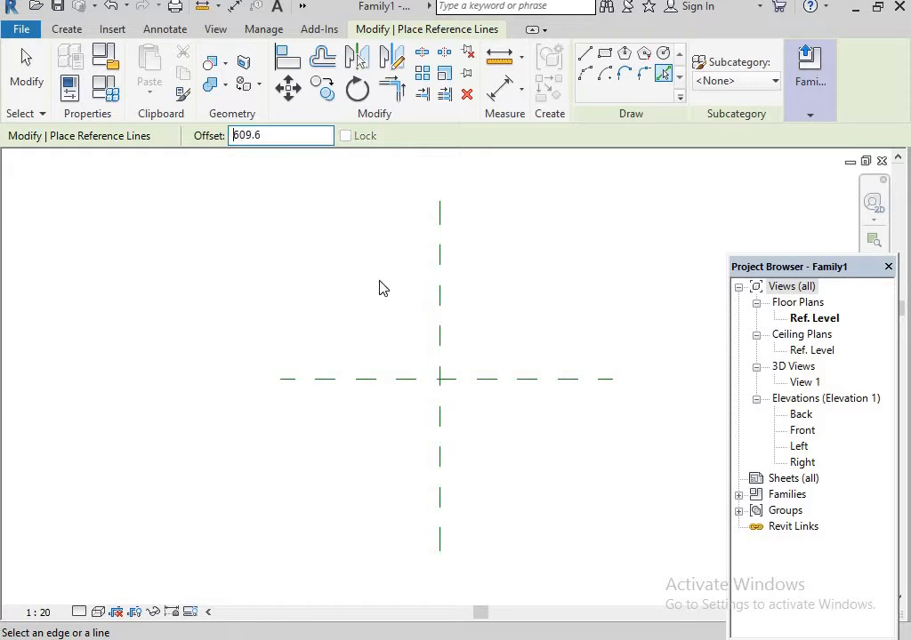
pyautogui.click(445, 344)
pyautogui.click(432, 353)
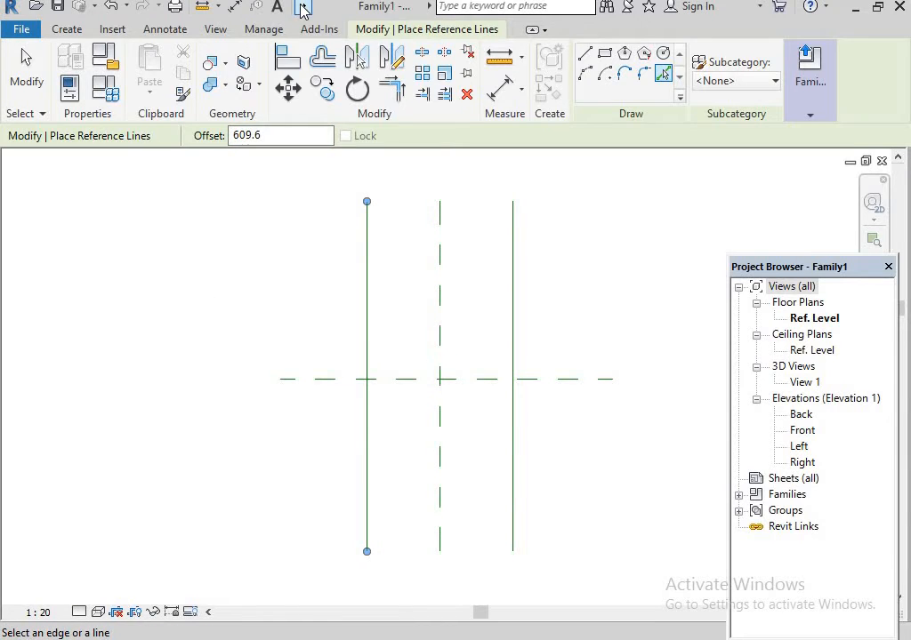
# Add reference lines offset 2' (609.6 mm) above and below the horizontal centre reference plane.
pyautogui.press('Escape')
pyautogui.press('r')
pyautogui.press('l')
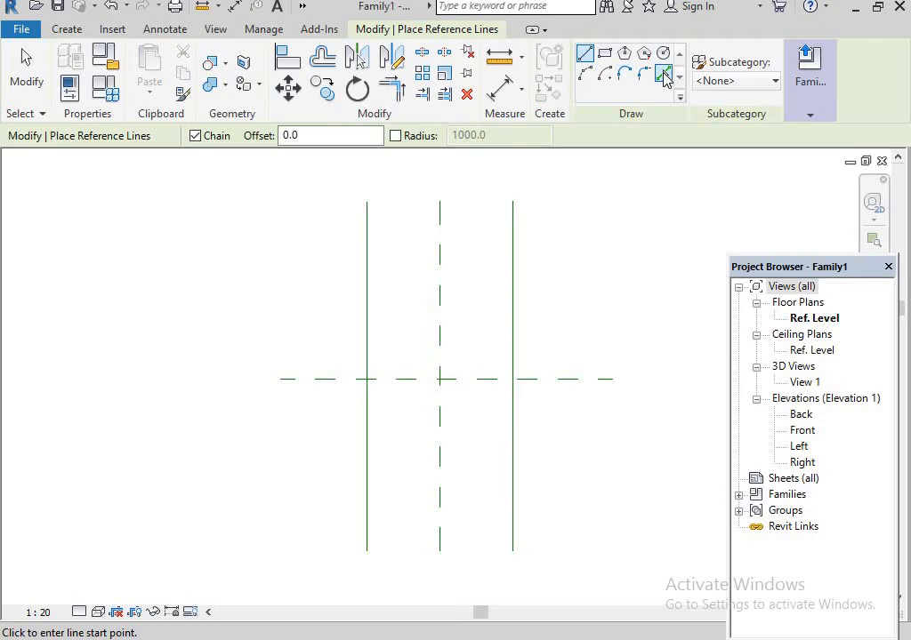
pyautogui.click(664, 76)
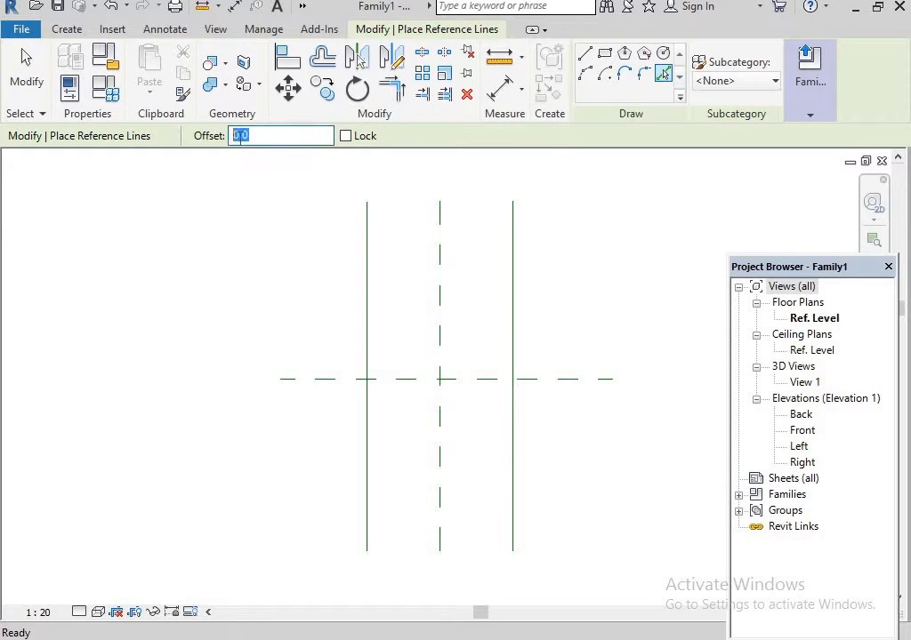
pyautogui.write('2')
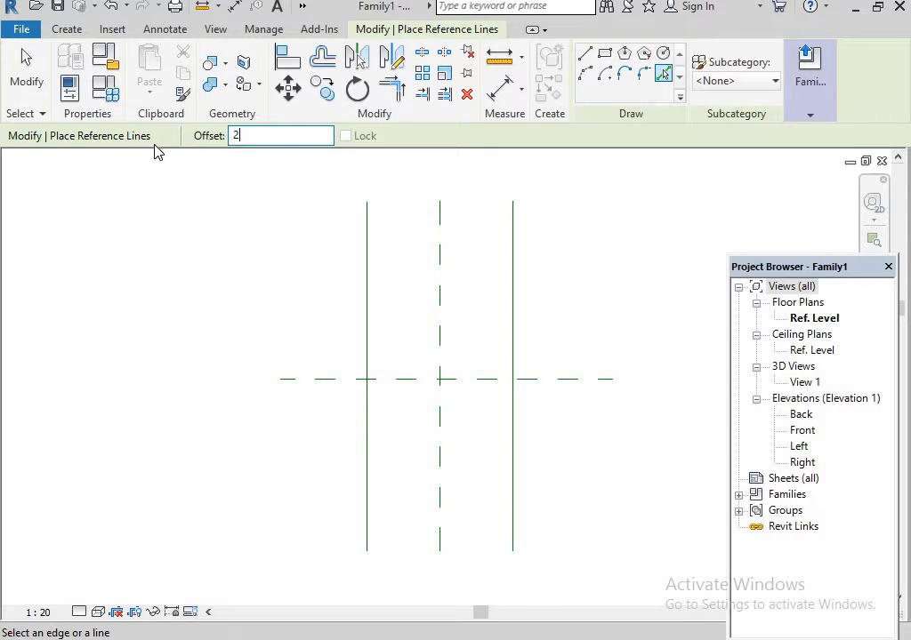
pyautogui.click(488, 381)
pyautogui.click(471, 390)
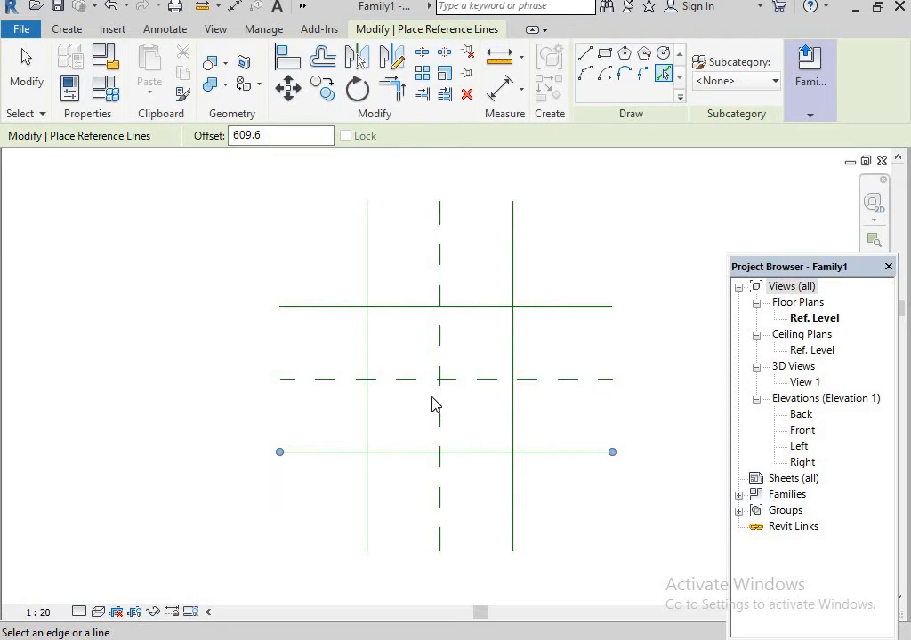
pyautogui.press('Escape')
pyautogui.press('Escape')
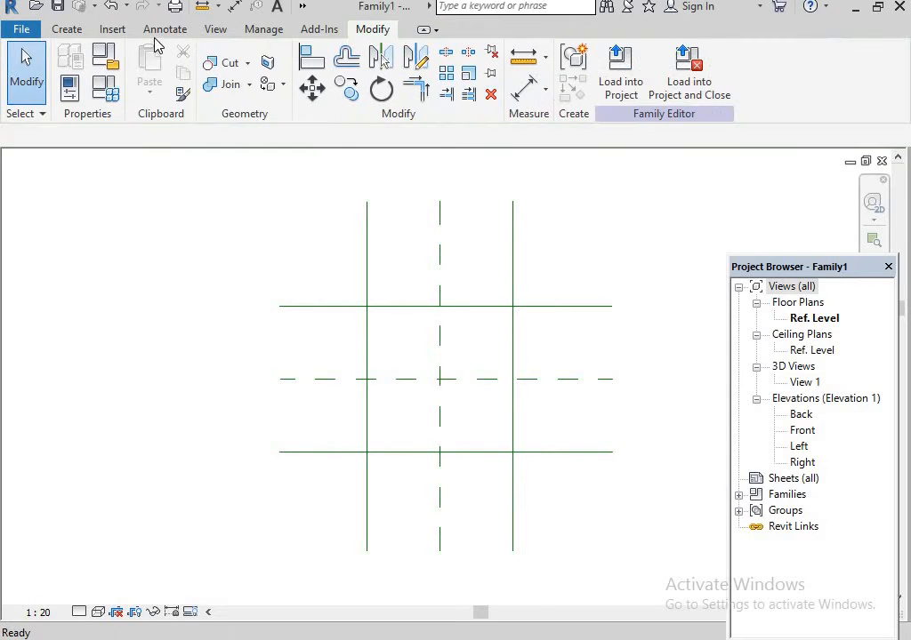
# Create a solid extrusion from a 1219.2 mm square sketched between the four reference line intersections.
pyautogui.click(75, 34)
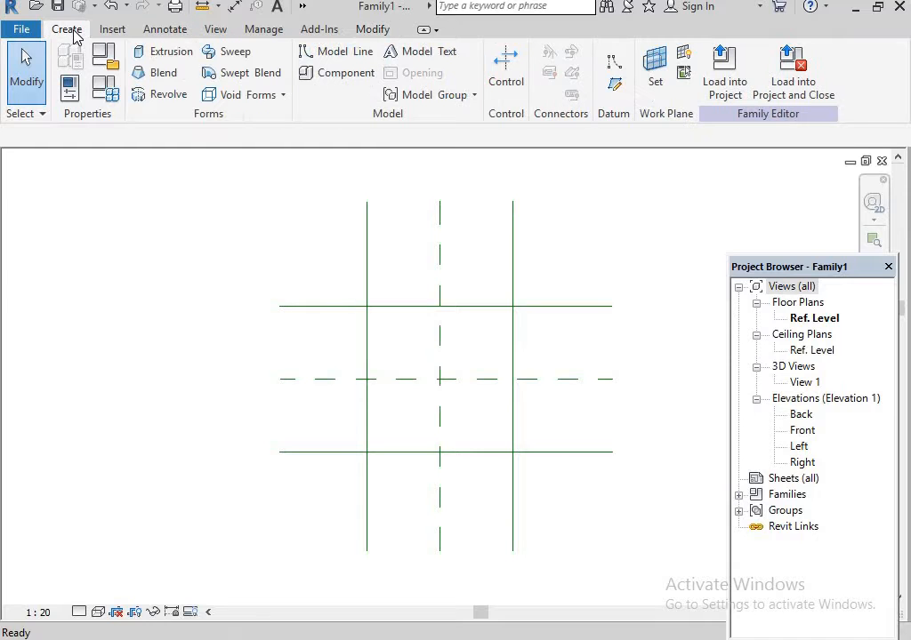
pyautogui.click(125, 48)
pyautogui.click(668, 54)
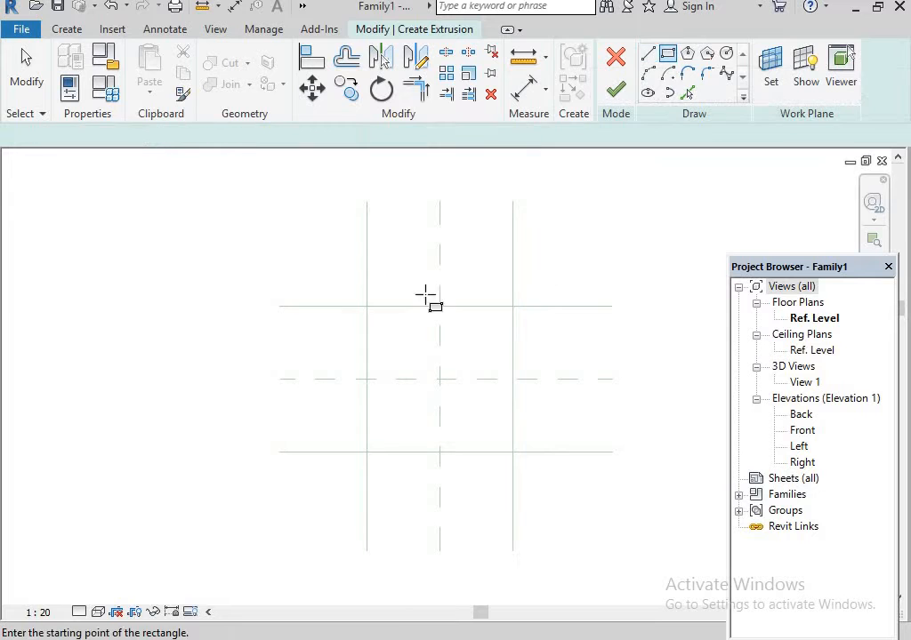
pyautogui.click(366, 306)
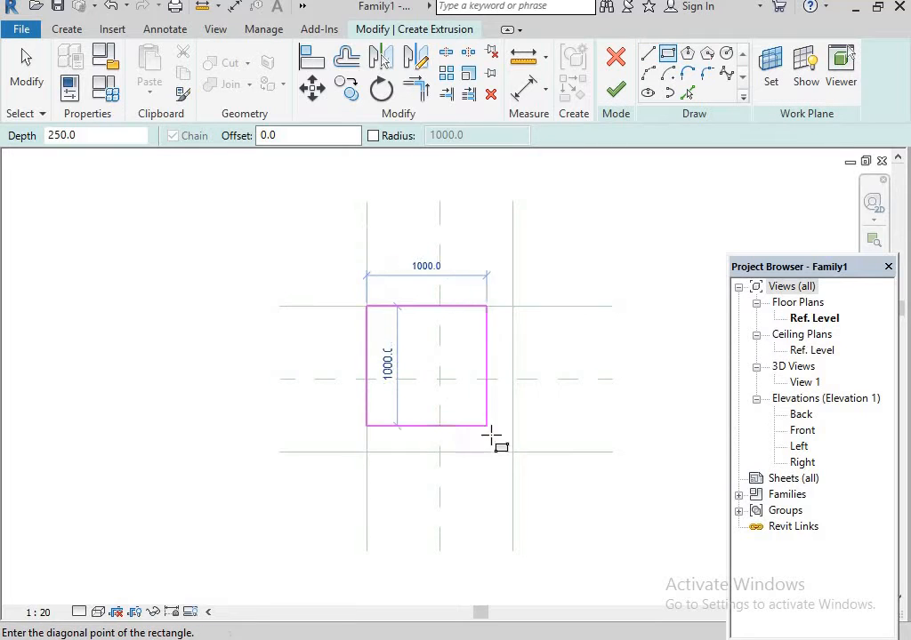
pyautogui.click(512, 452)
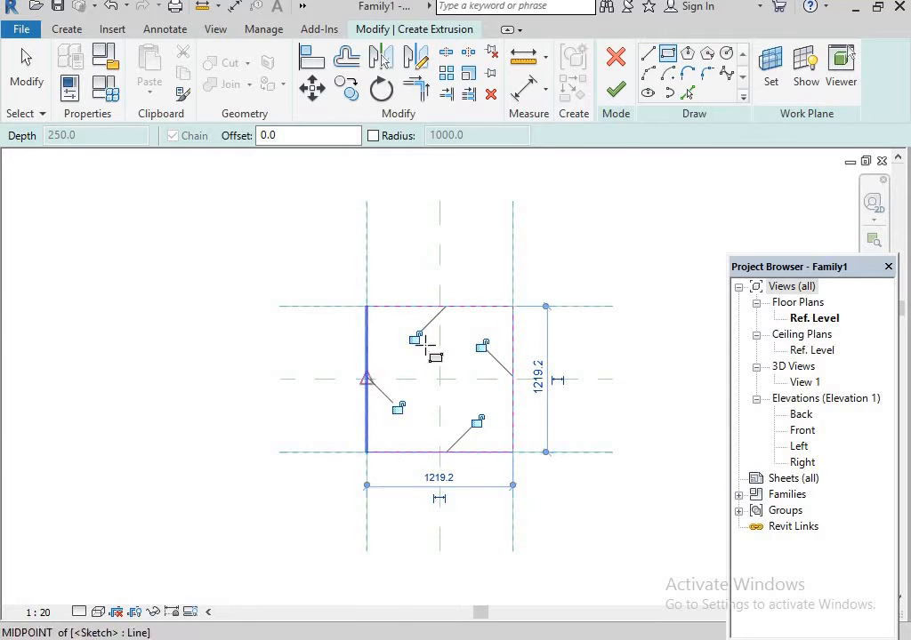
pyautogui.click(618, 90)
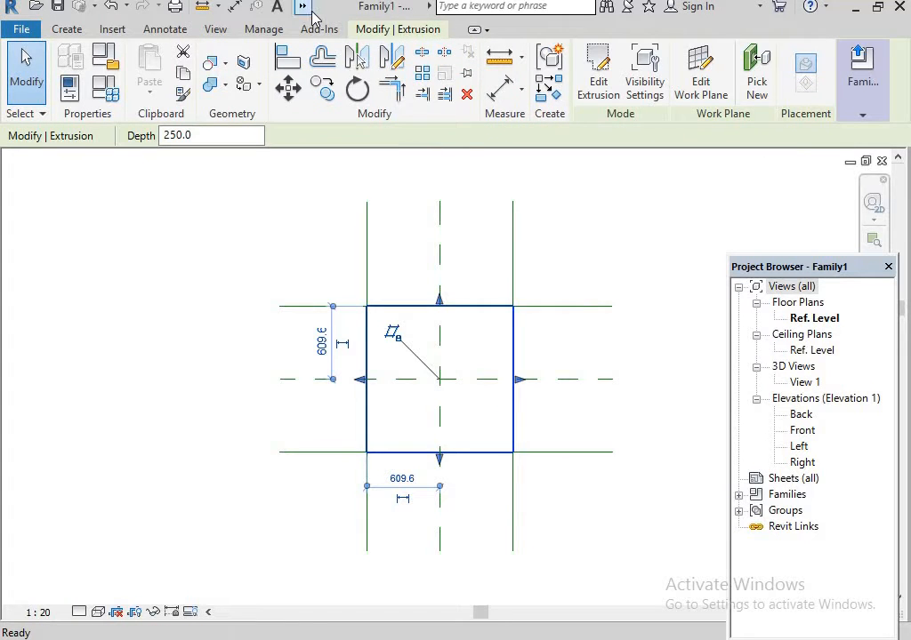
# Open the default 3D view and set the square slab's Extrusion End to 2" (50.8 mm).
pyautogui.click(310, 10)
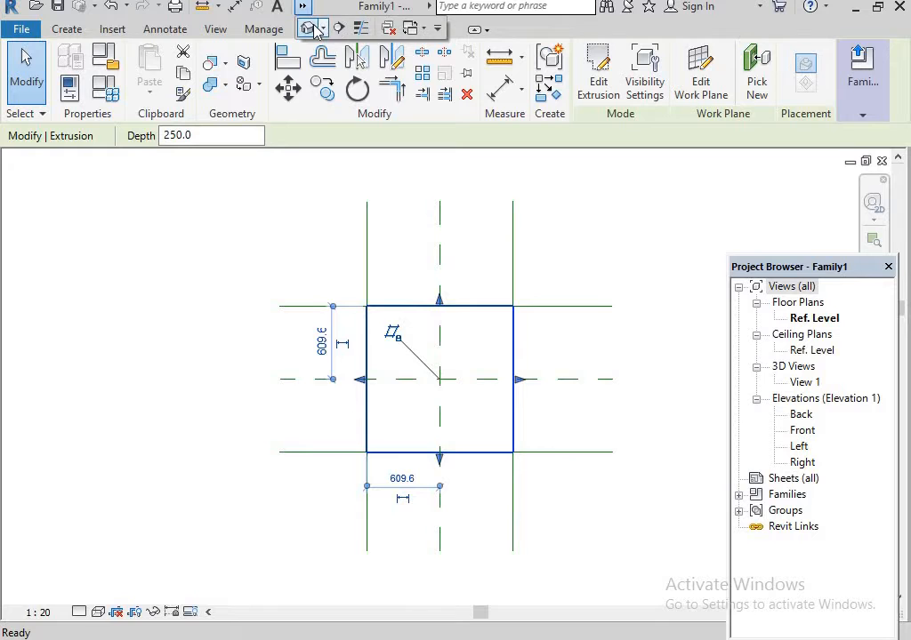
pyautogui.click(314, 29)
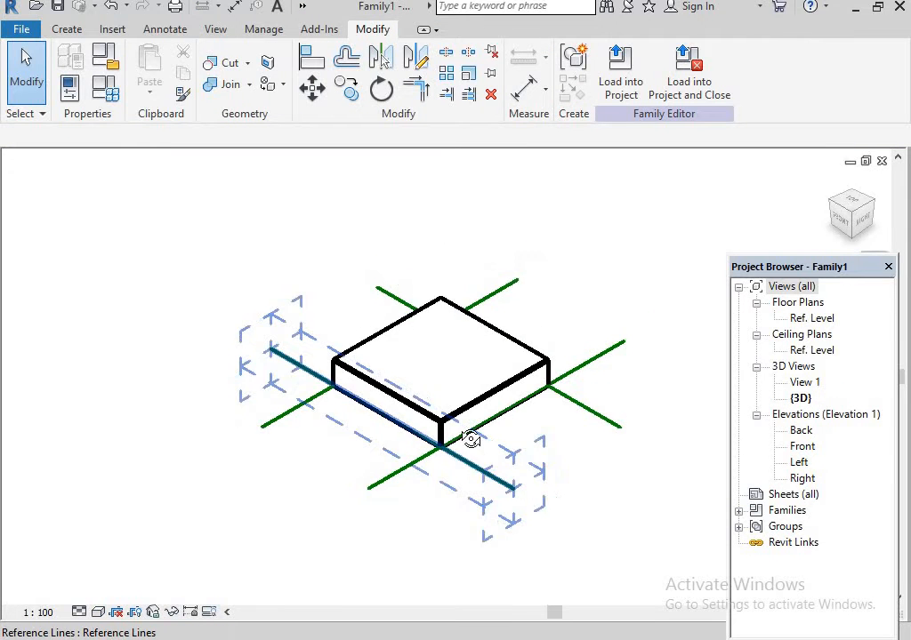
pyautogui.keyDown('shift'); pyautogui.moveTo(471, 440); pyautogui.dragTo(474, 382, button='middle'); pyautogui.keyUp('shift')
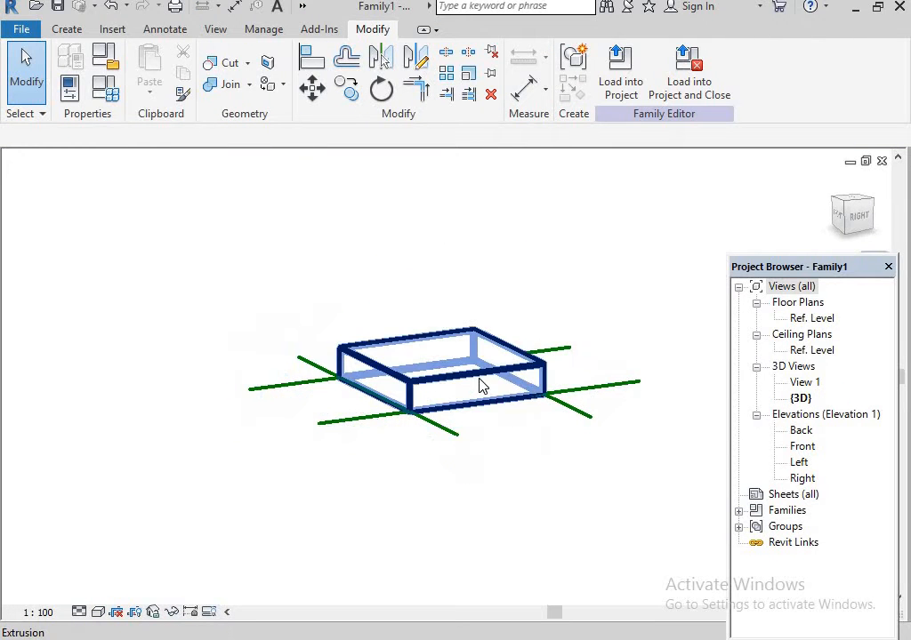
pyautogui.click(479, 385)
pyautogui.rightClick(359, 298)
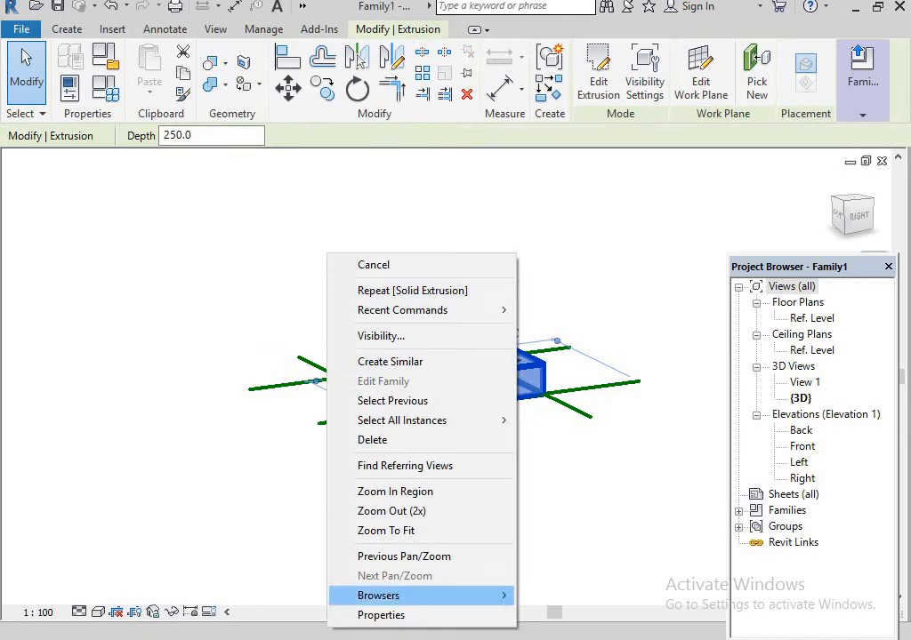
pyautogui.click(420, 616)
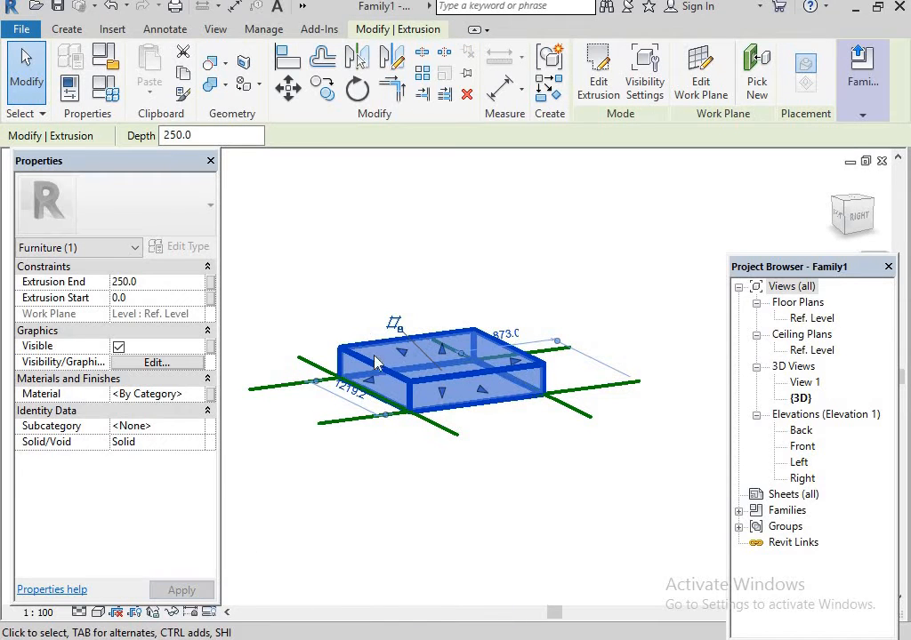
pyautogui.click(151, 281)
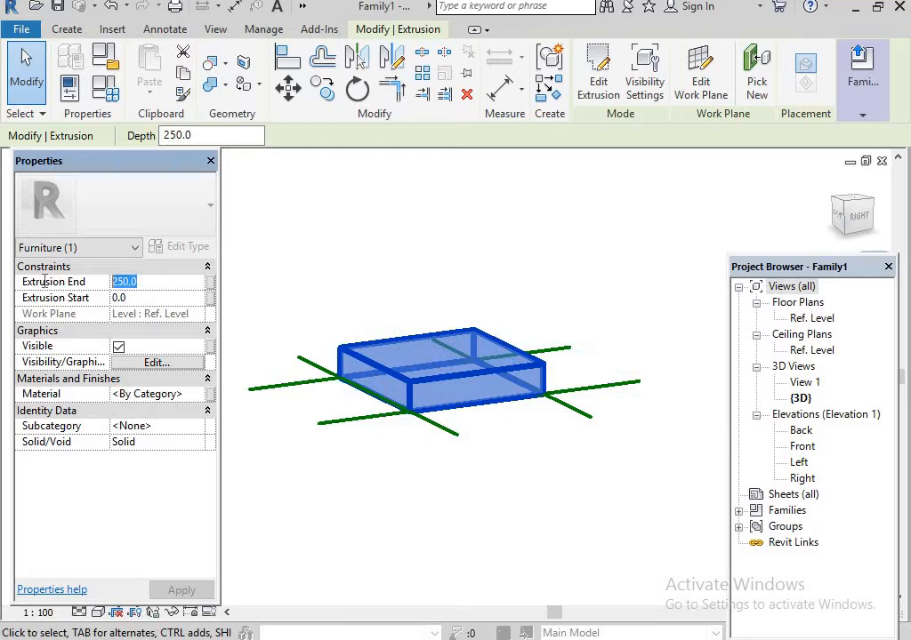
pyautogui.write('2')
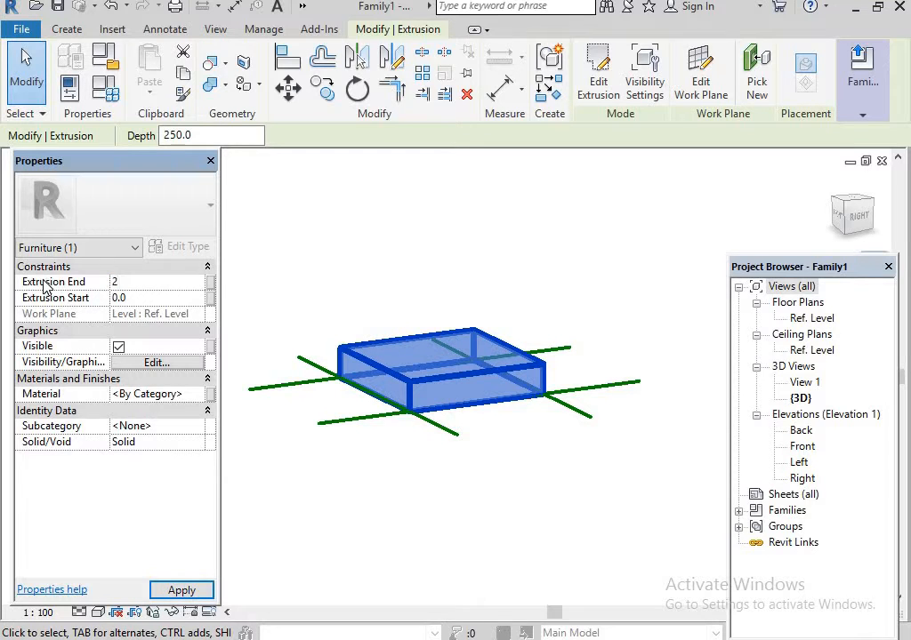
pyautogui.click(187, 594)
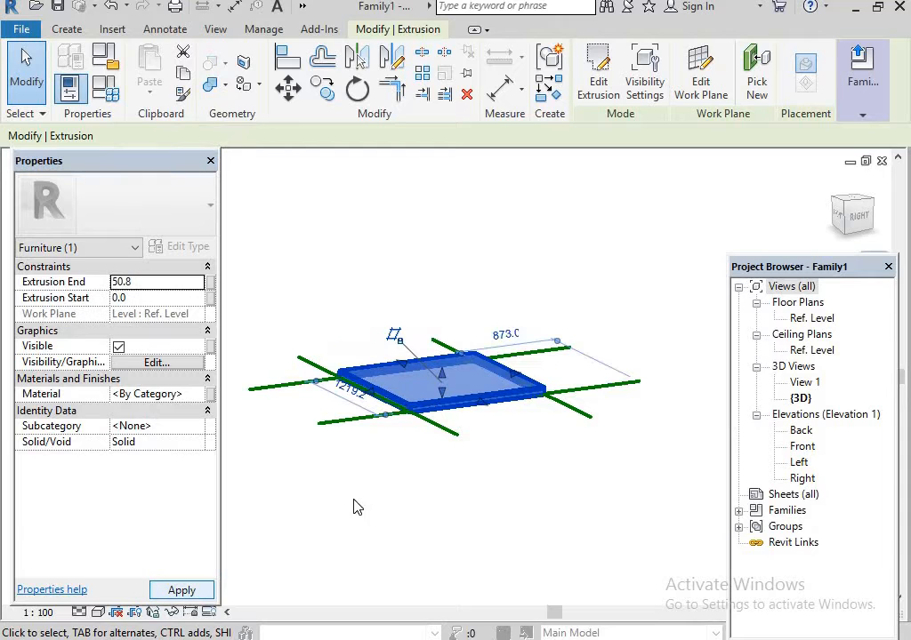
# Start a new extrusion and pick the underside of the slab as its work plane.
pyautogui.click(471, 508)
pyautogui.keyDown('shift'); pyautogui.moveTo(470, 506); pyautogui.dragTo(411, 279, button='middle'); pyautogui.keyUp('shift')
pyautogui.scroll(3, 438, 456)
pyautogui.click(855, 216)
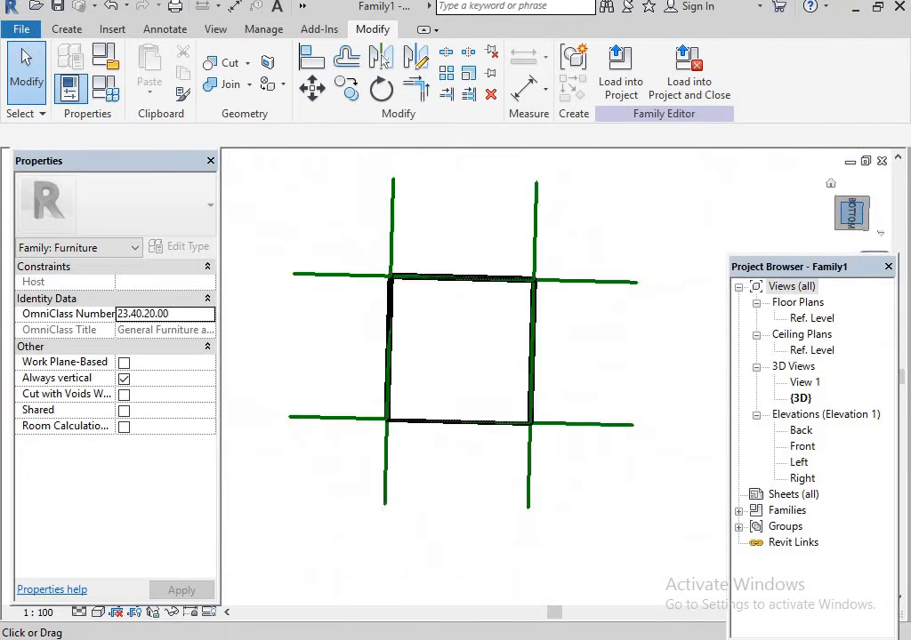
pyautogui.click(72, 32)
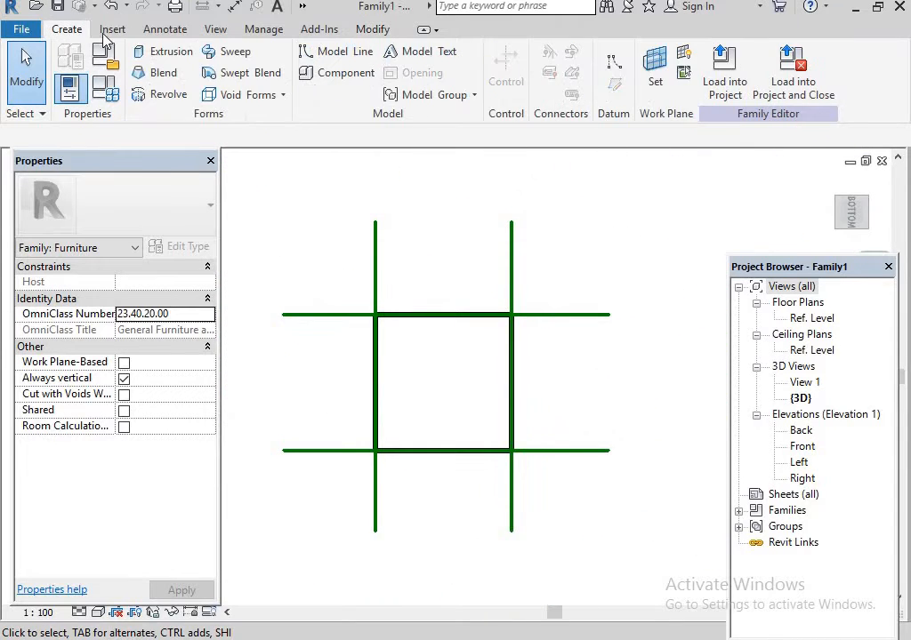
pyautogui.click(147, 53)
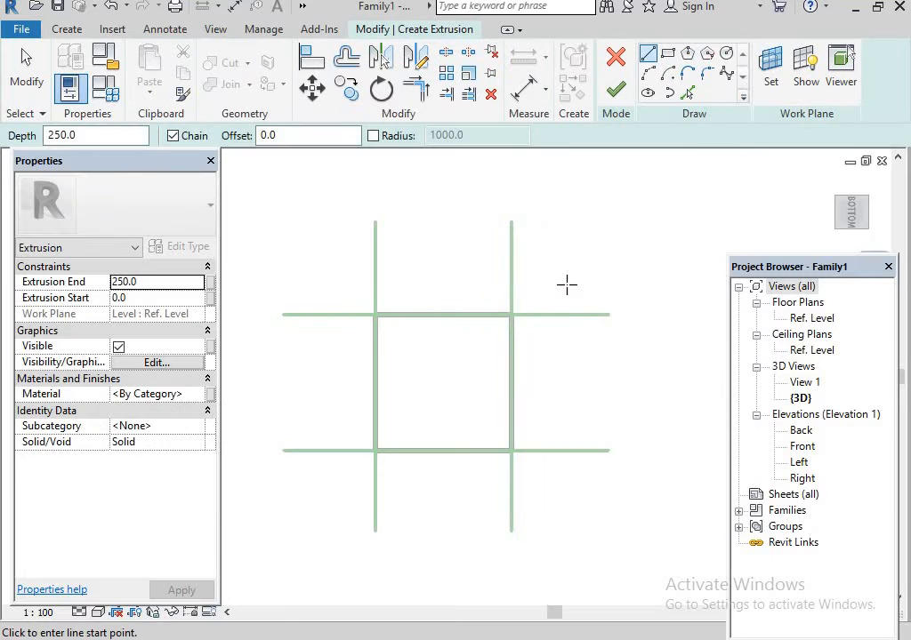
pyautogui.moveTo(519, 299)
pyautogui.keyDown('shift'); pyautogui.mouseDown(button='middle')
pyautogui.moveTo(527, 474)
pyautogui.moveTo(552, 143)
pyautogui.mouseUp(button='middle'); pyautogui.keyUp('shift')
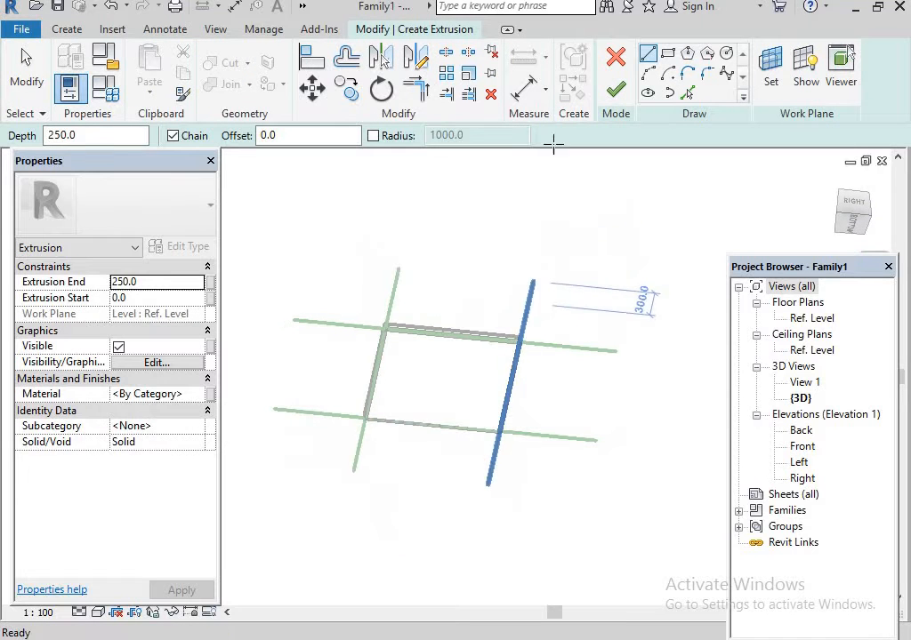
pyautogui.click(770, 71)
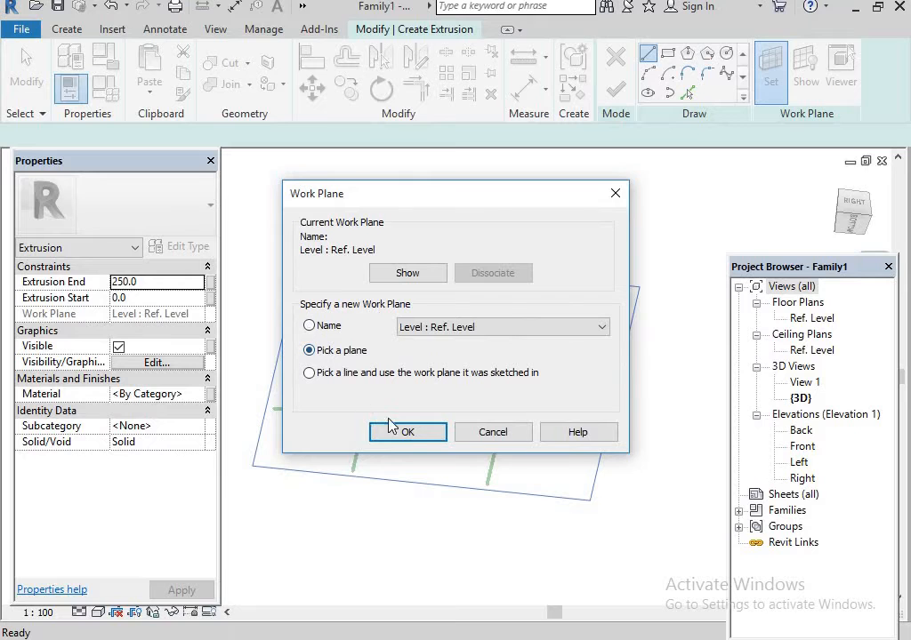
pyautogui.click(408, 431)
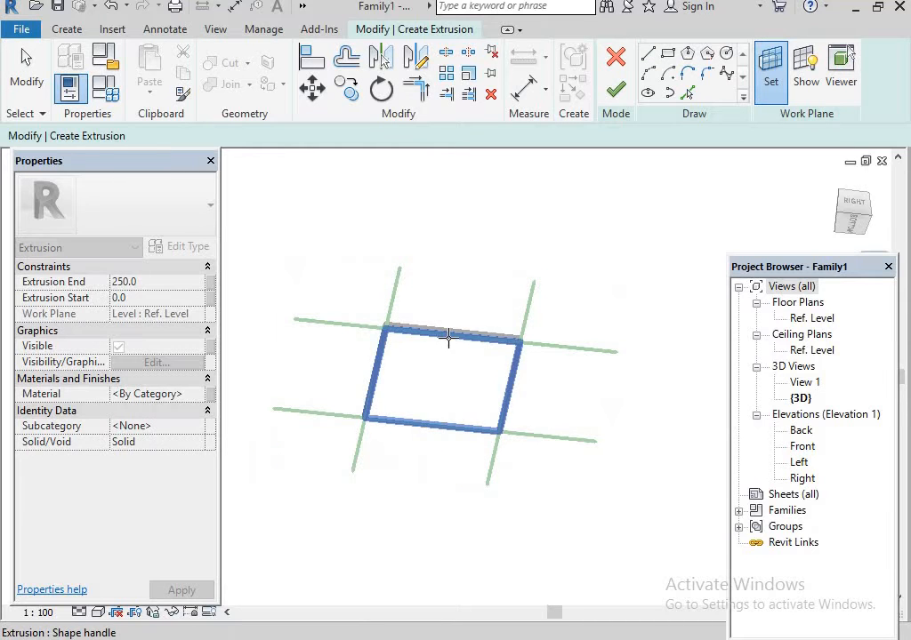
pyautogui.click(448, 336)
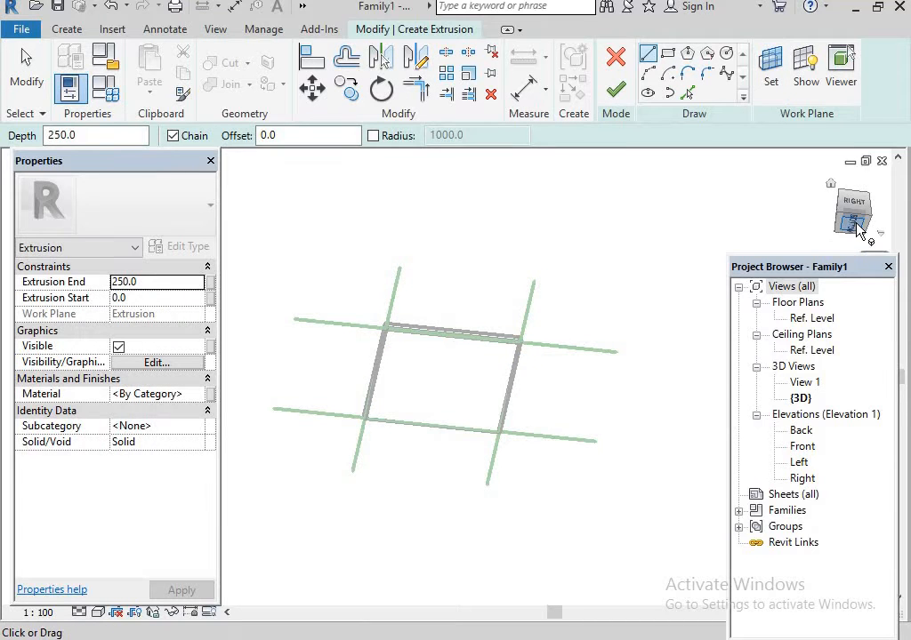
# From the bottom view, sketch a 200 mm square with a 50.8 mm offset just inside the slab's upper-left corner.
pyautogui.click(856, 225)
pyautogui.click(347, 57)
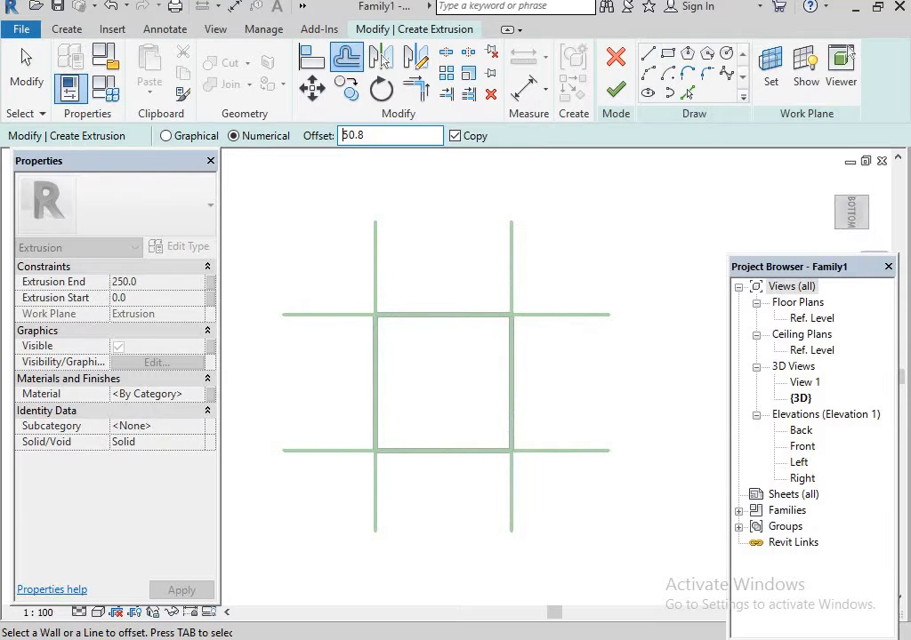
pyautogui.click(668, 53)
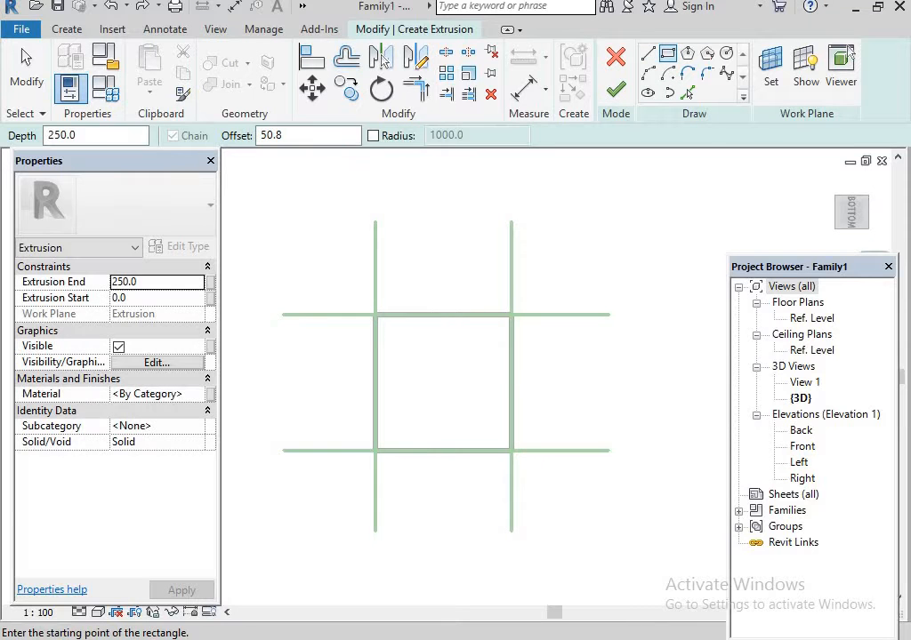
pyautogui.click(392, 329)
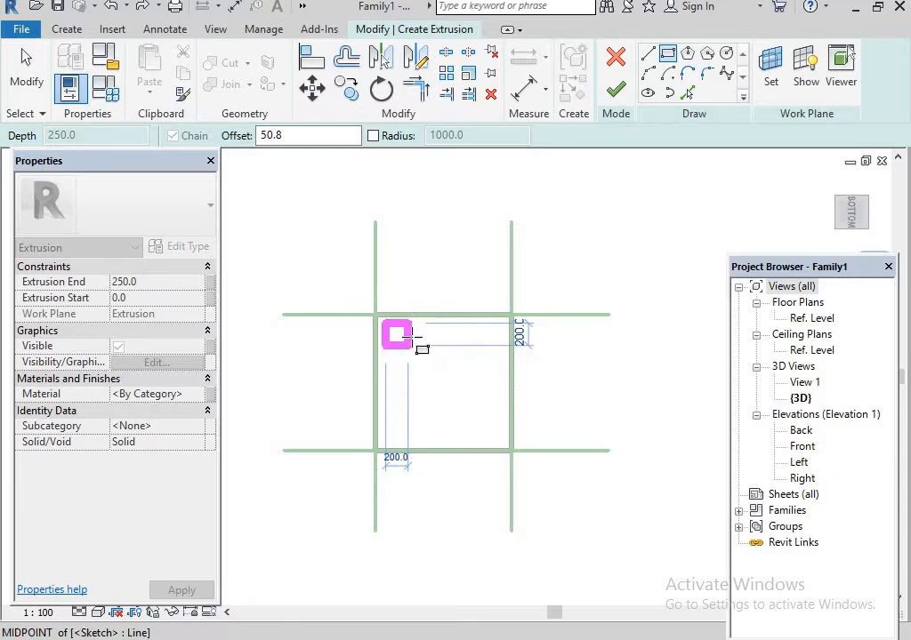
pyautogui.click(412, 348)
pyautogui.press('Escape')
# Copy the 200 mm leg square horizontally across to the slab's upper-right corner.
pyautogui.moveTo(351, 305)
pyautogui.mouseDown()
pyautogui.moveTo(480, 408)
pyautogui.moveTo(491, 403)
pyautogui.mouseUp()
pyautogui.press('c')
pyautogui.press('o')
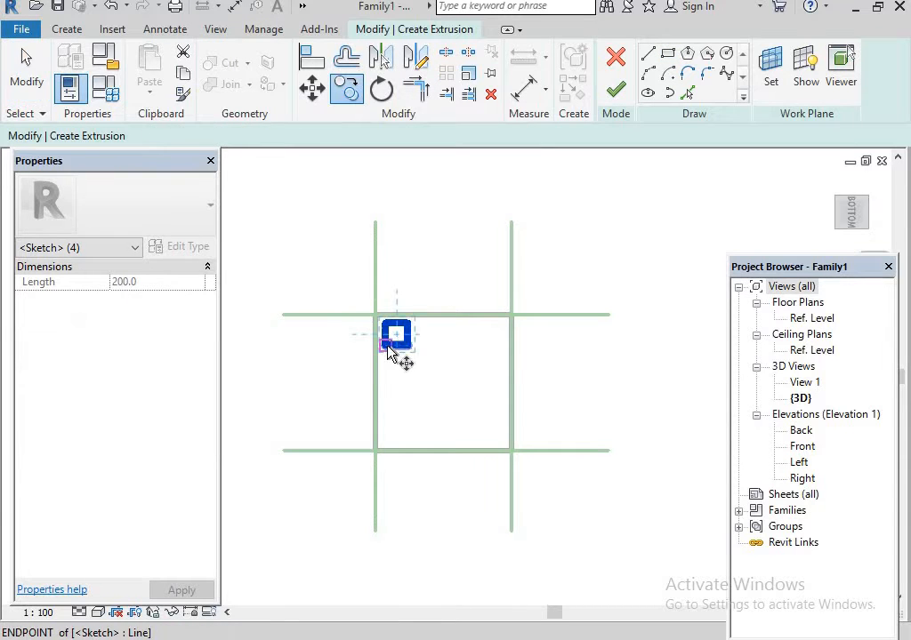
pyautogui.click(385, 347)
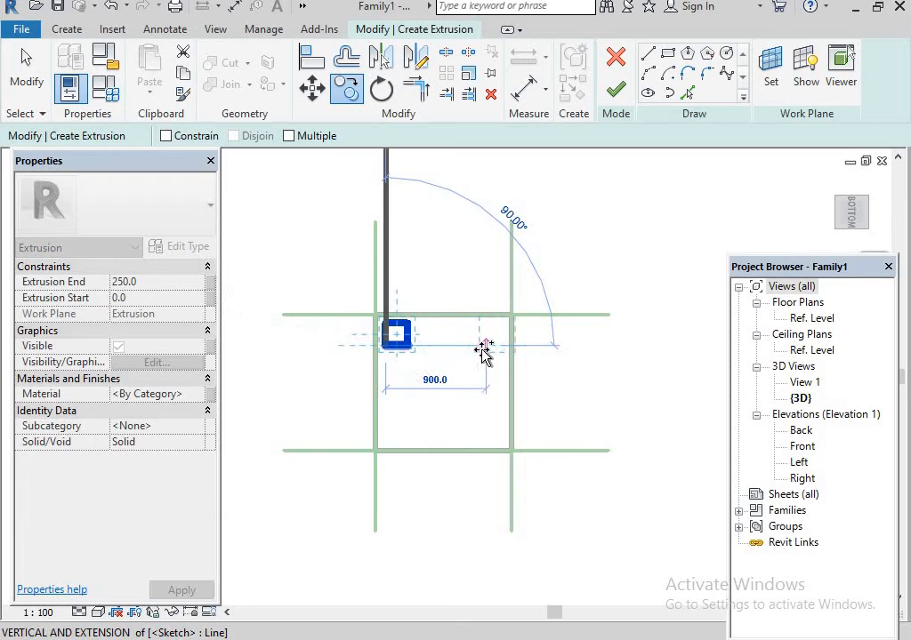
pyautogui.click(480, 349)
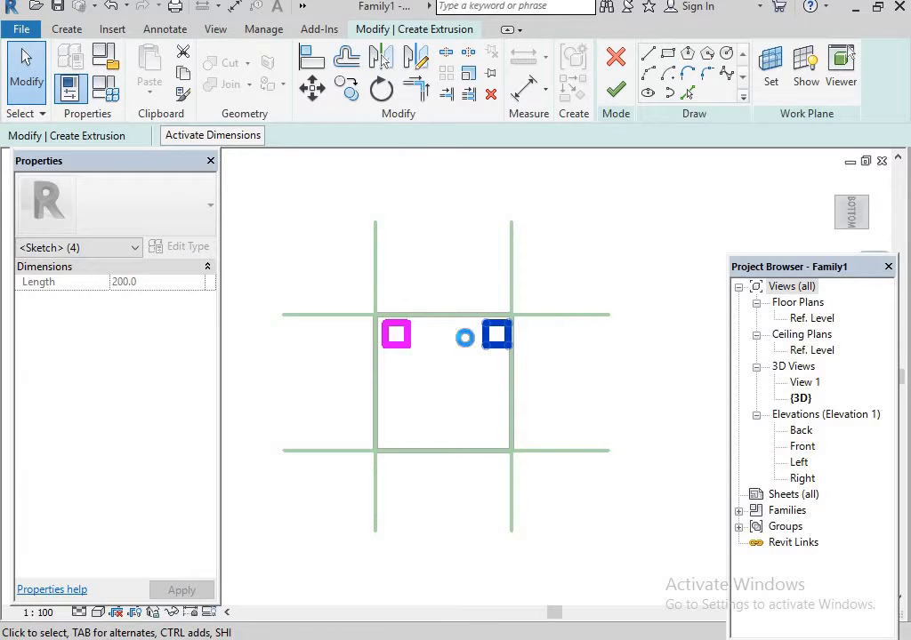
# Copy both upper leg squares straight down to the slab's lower corners and finish the four-leg extrusion sketch.
pyautogui.moveTo(340, 287); pyautogui.dragTo(547, 405)
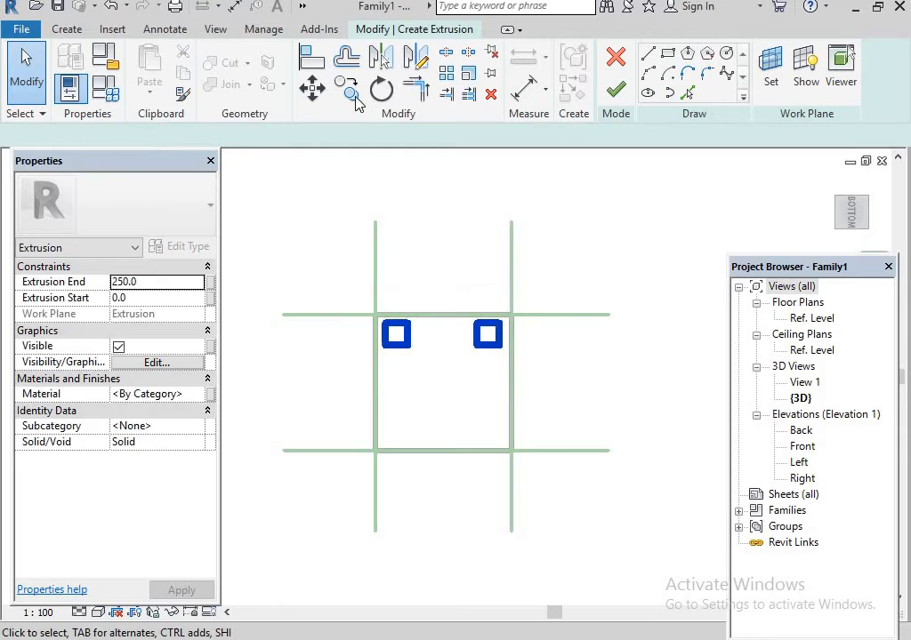
pyautogui.click(311, 86)
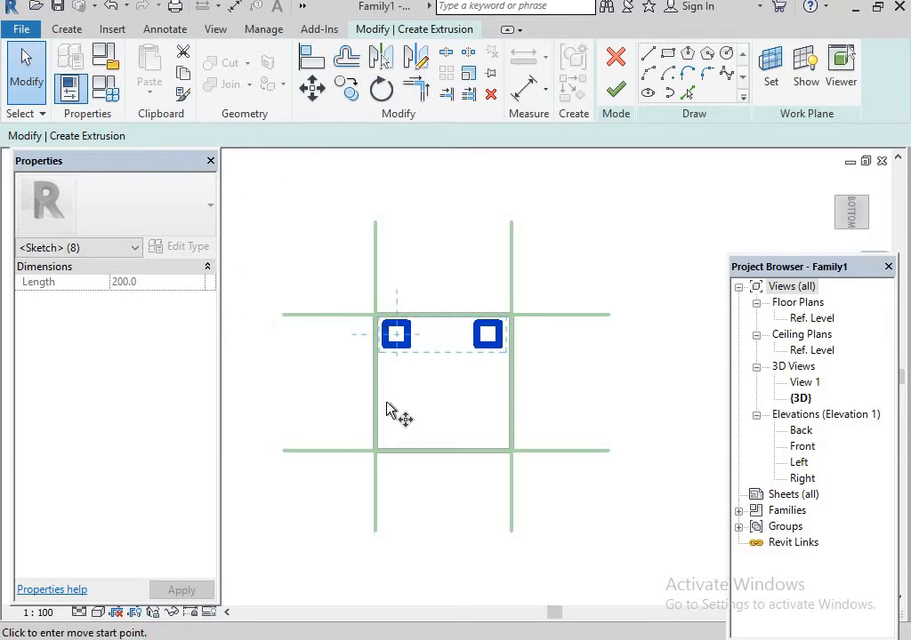
pyautogui.click(385, 348)
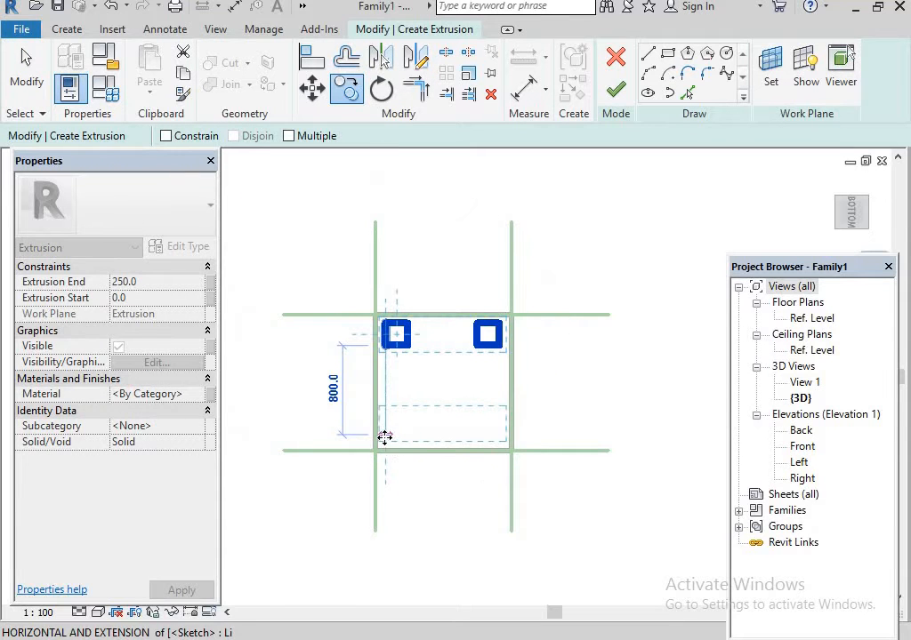
pyautogui.click(384, 437)
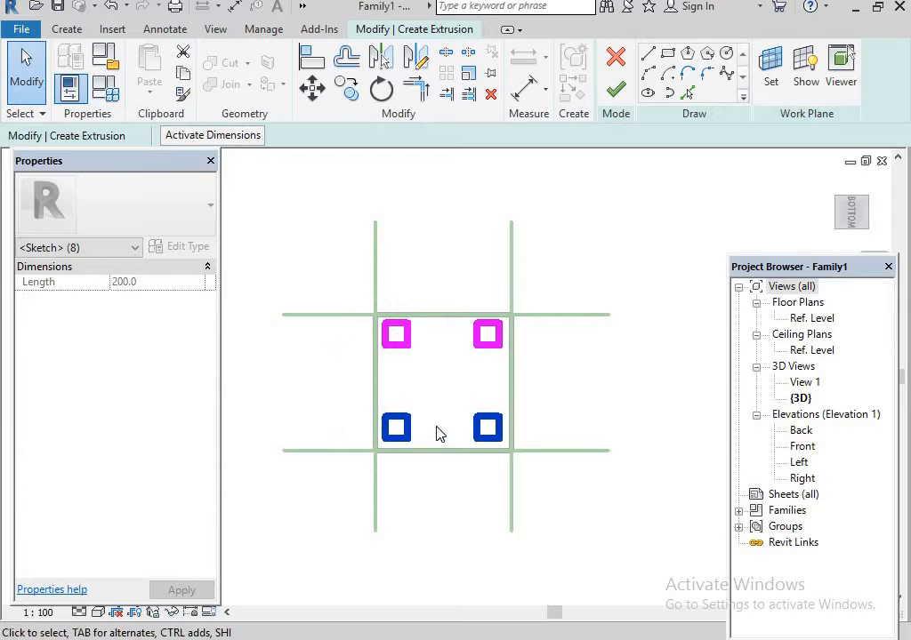
pyautogui.click(616, 90)
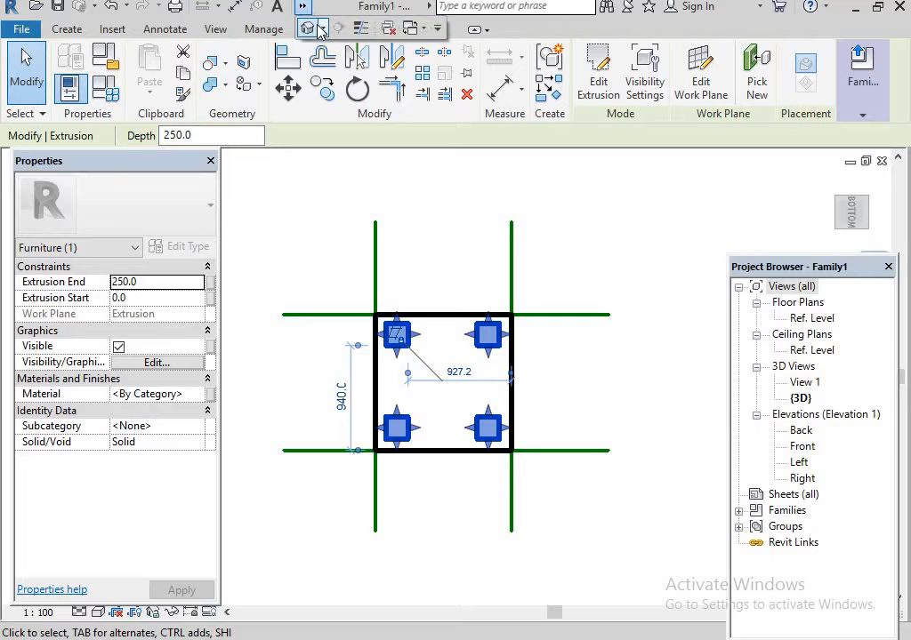
# Set the Extrusion End of the four table legs to 2'.
pyautogui.press('Escape')
pyautogui.keyDown('shift'); pyautogui.moveTo(534, 303); pyautogui.dragTo(518, 425, button='middle'); pyautogui.keyUp('shift')
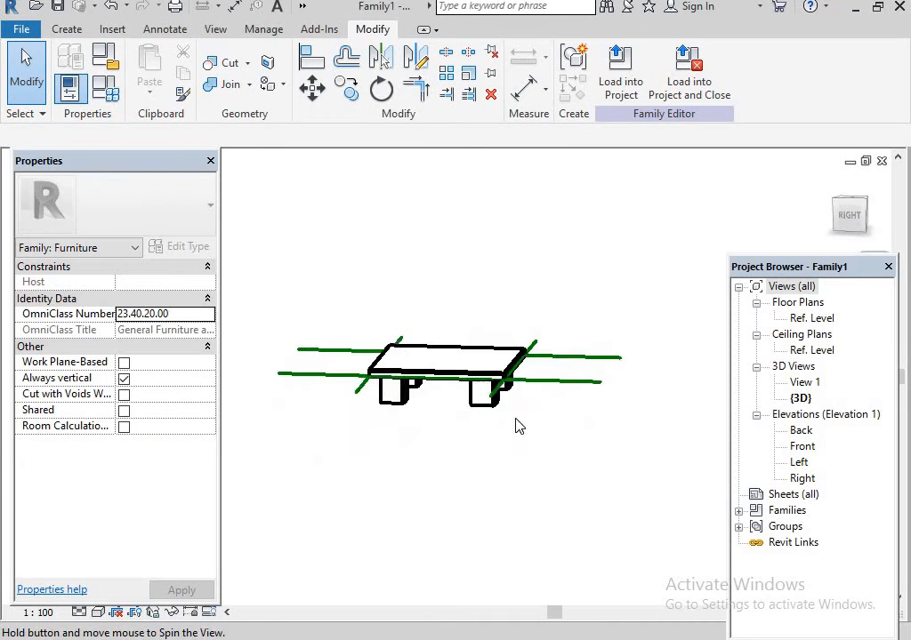
pyautogui.click(397, 400)
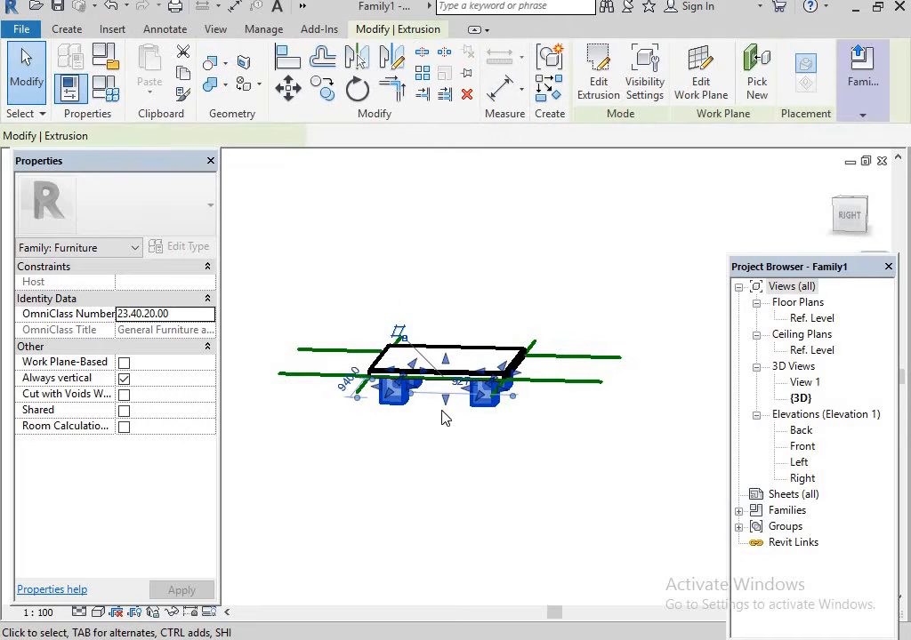
pyautogui.moveTo(449, 401); pyautogui.dragTo(412, 494)
pyautogui.click(169, 283)
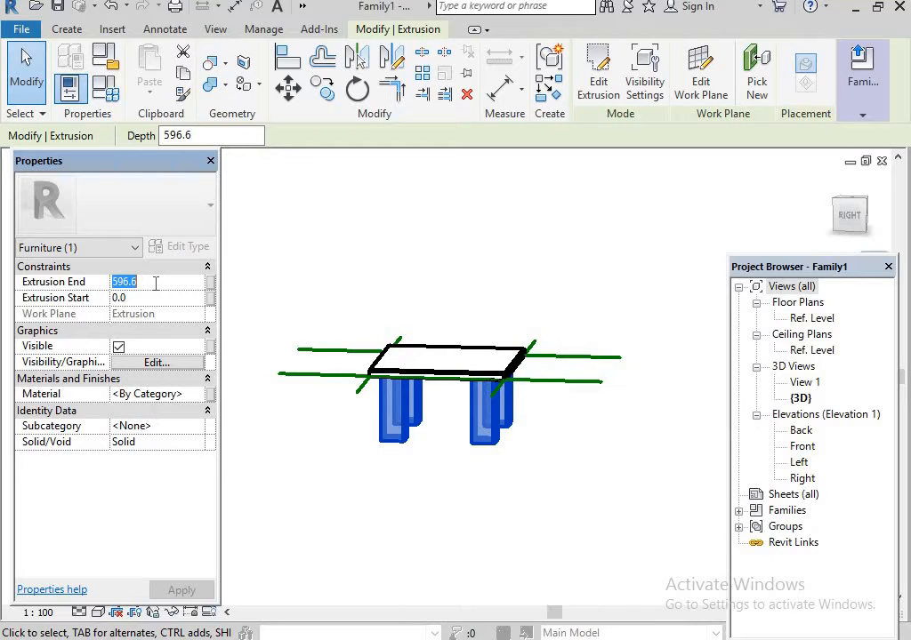
pyautogui.write('2')
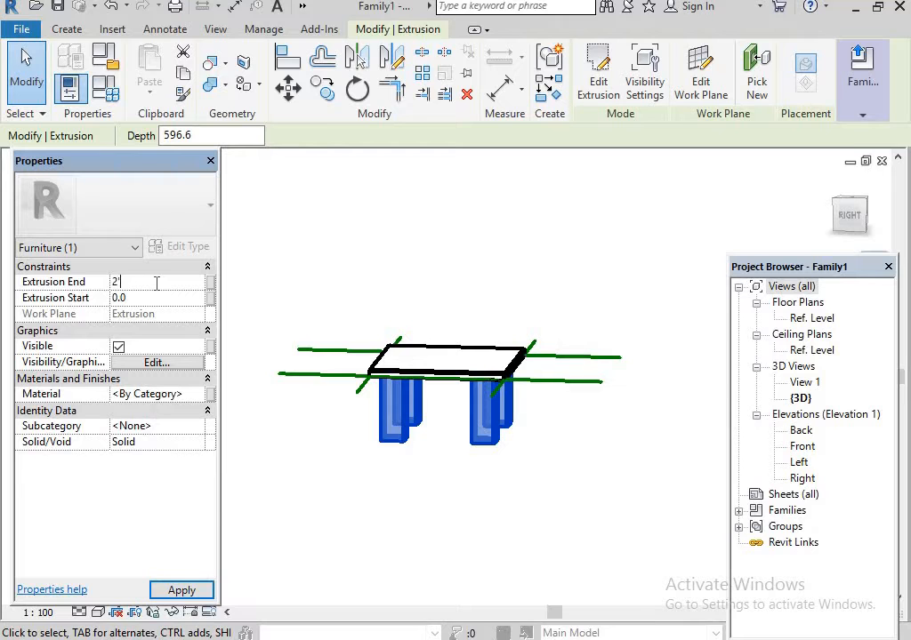
pyautogui.write("'")
pyautogui.click(201, 591)
pyautogui.click(436, 492)
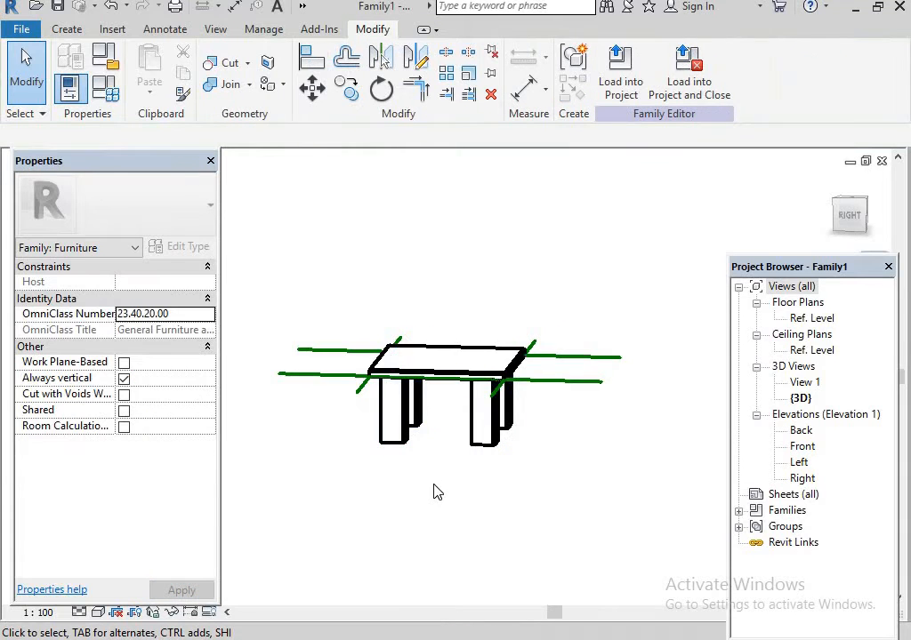
pyautogui.keyDown('shift'); pyautogui.moveTo(436, 491); pyautogui.dragTo(408, 313, button='middle'); pyautogui.keyUp('shift')
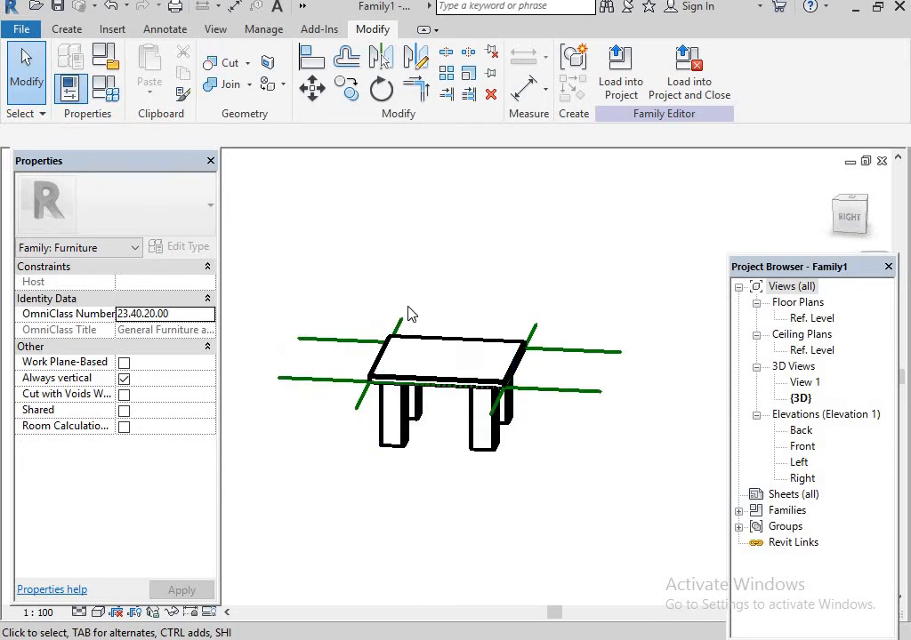
pyautogui.scroll(3, 408, 309)
pyautogui.keyDown('shift'); pyautogui.moveTo(436, 399); pyautogui.dragTo(414, 452, button='middle'); pyautogui.keyUp('shift')
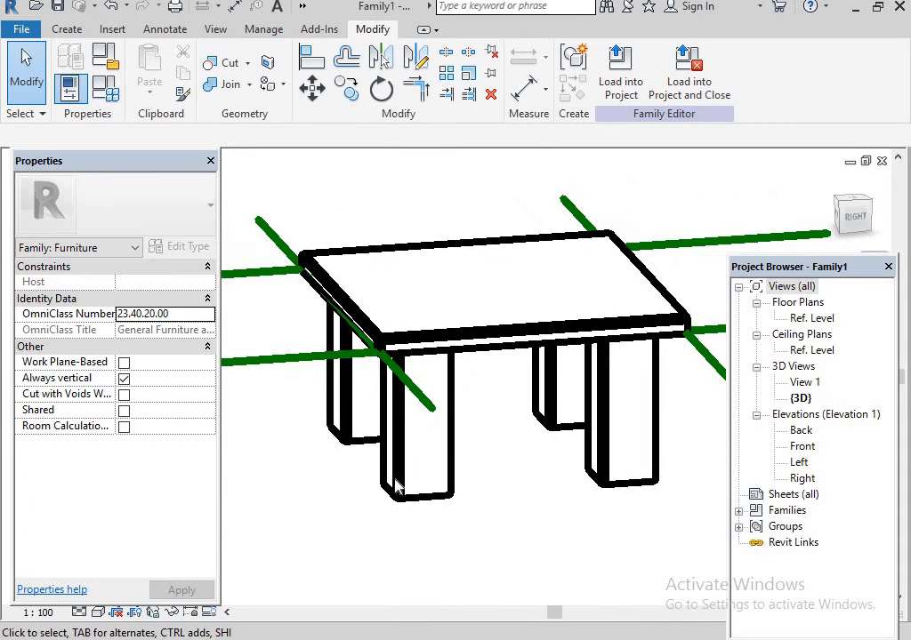
pyautogui.click(418, 497)
pyautogui.keyDown('shift'); pyautogui.moveTo(574, 512); pyautogui.dragTo(591, 557, button='middle'); pyautogui.keyUp('shift')
pyautogui.click(571, 513)
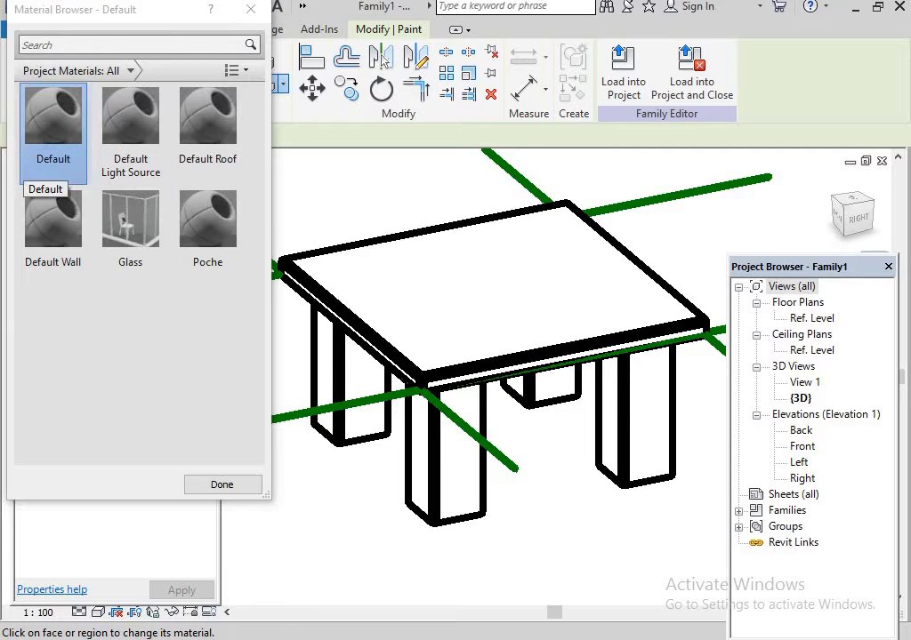
pyautogui.click(250, 8)
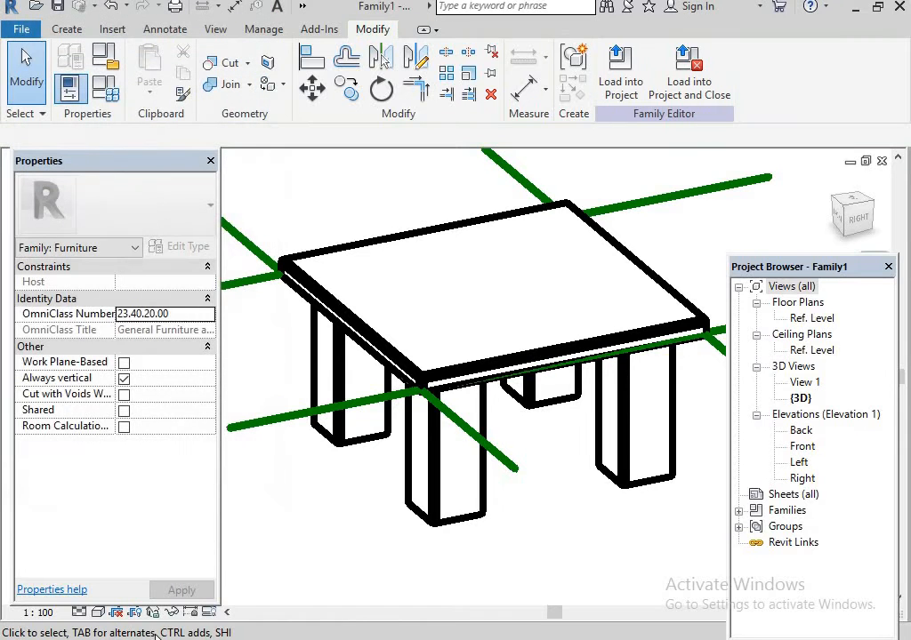
# Set the 3D view's visual style to Realistic.
pyautogui.click(98, 612)
pyautogui.click(124, 574)
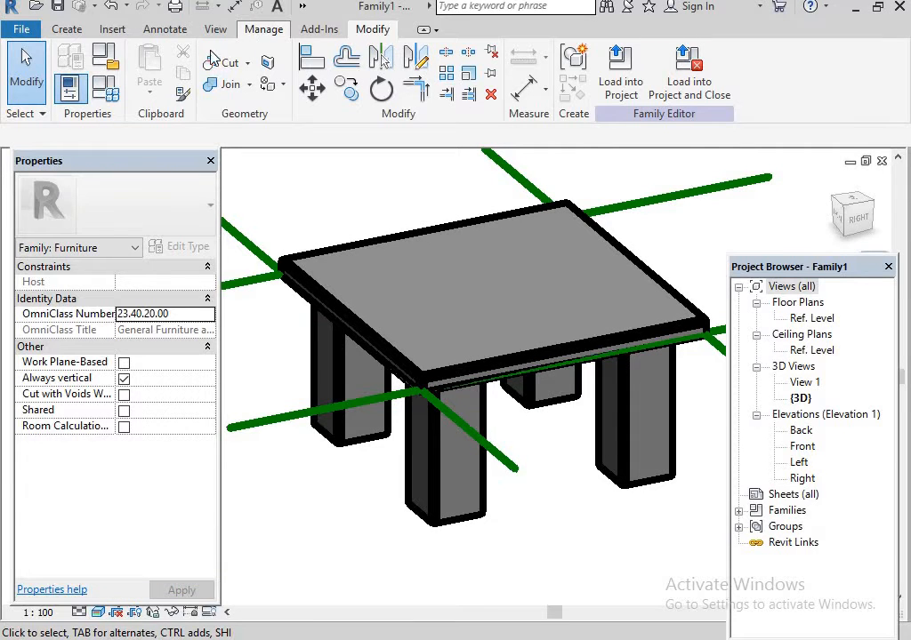
# Create a new project material and rename it 1.
pyautogui.click(75, 71)
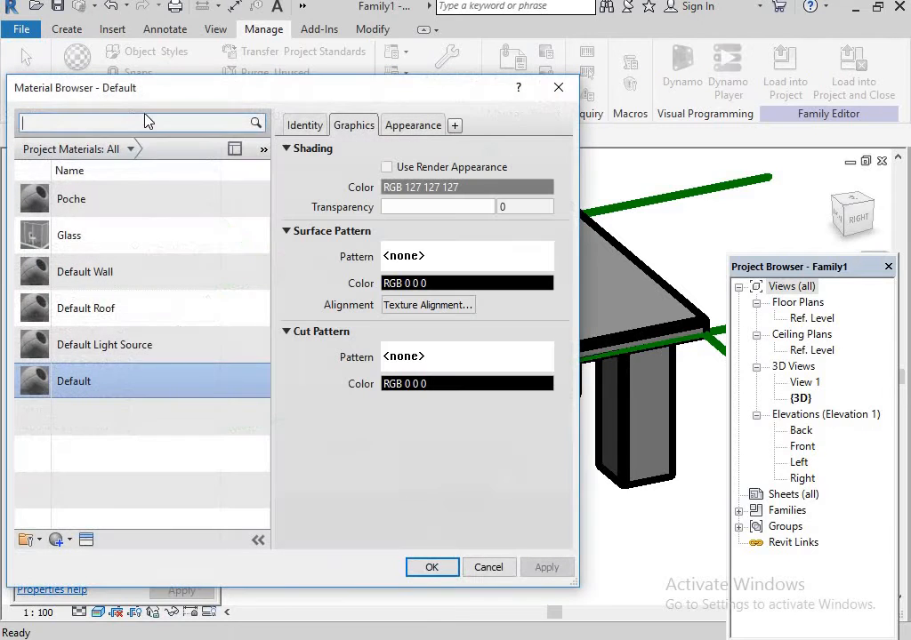
pyautogui.click(64, 549)
pyautogui.click(69, 553)
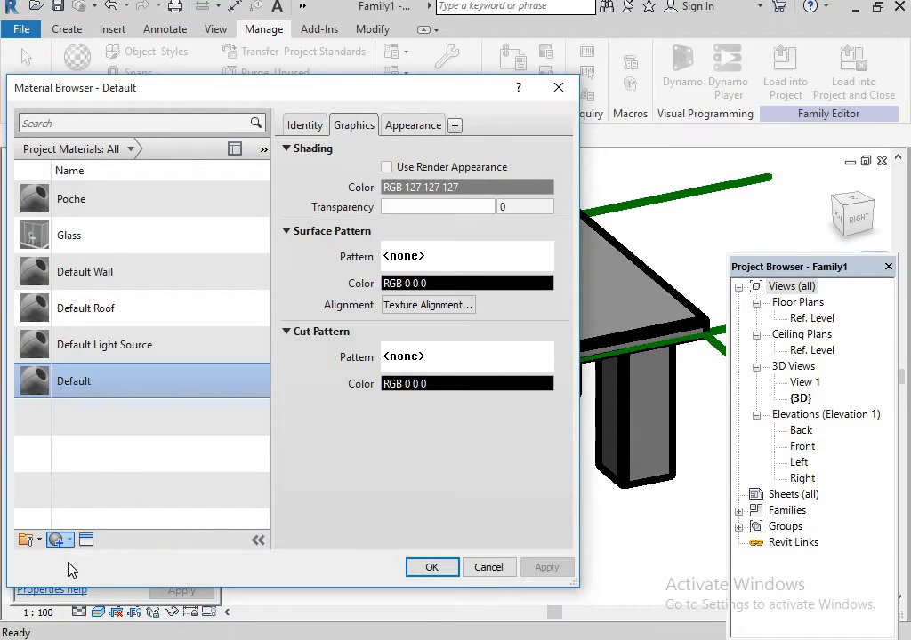
pyautogui.rightClick(125, 346)
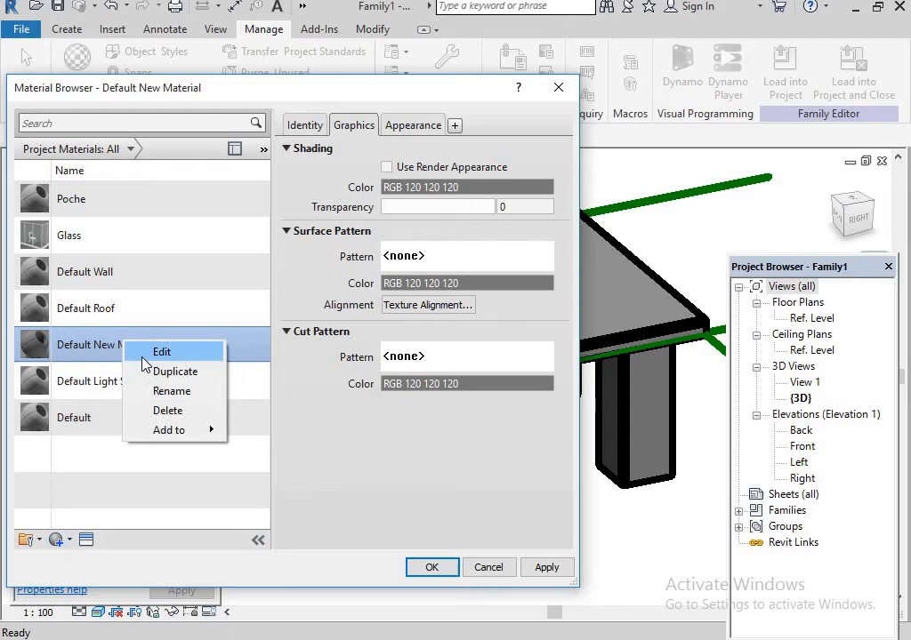
pyautogui.click(172, 391)
pyautogui.write('1')
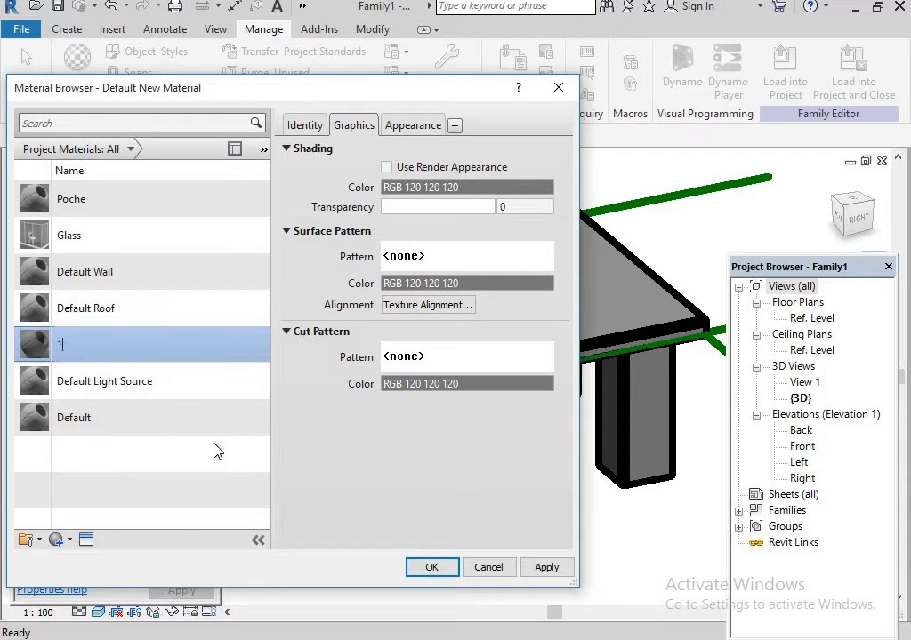
# Search the appearance assets for wood and assign the Cork - Coarse appearance to material 1.
pyautogui.click(88, 542)
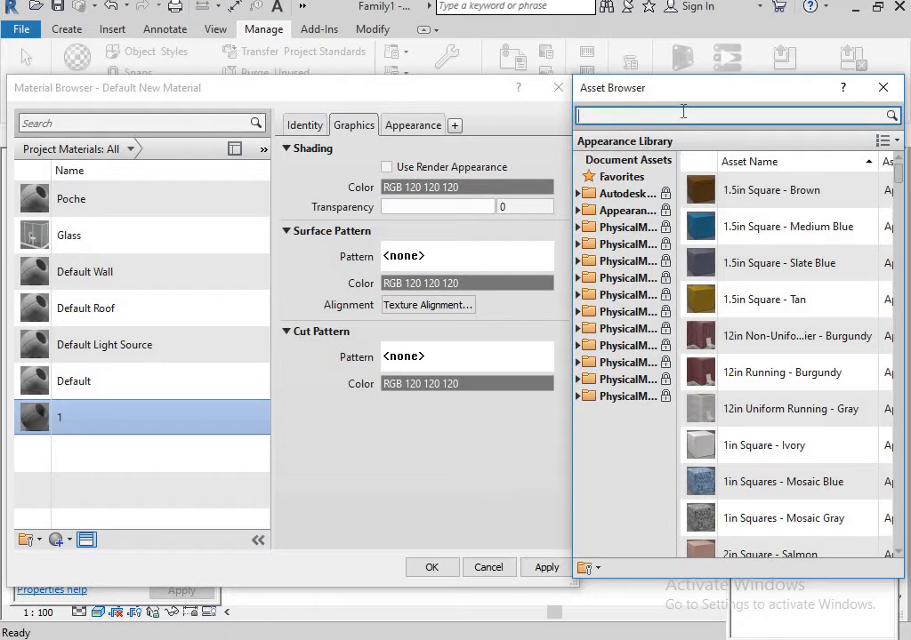
pyautogui.write('wood')
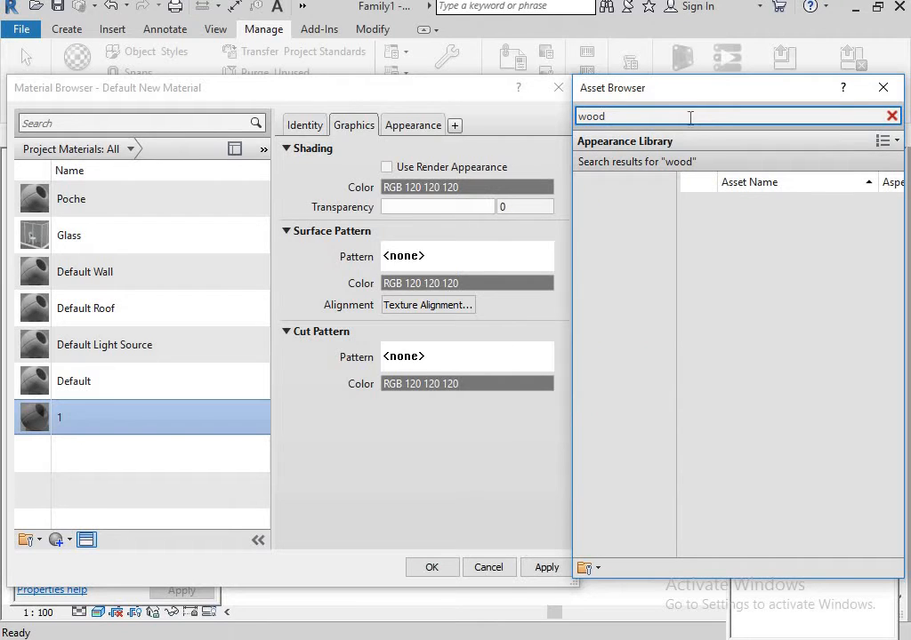
pyautogui.press('Return')
pyautogui.scroll(-10, 844, 307)
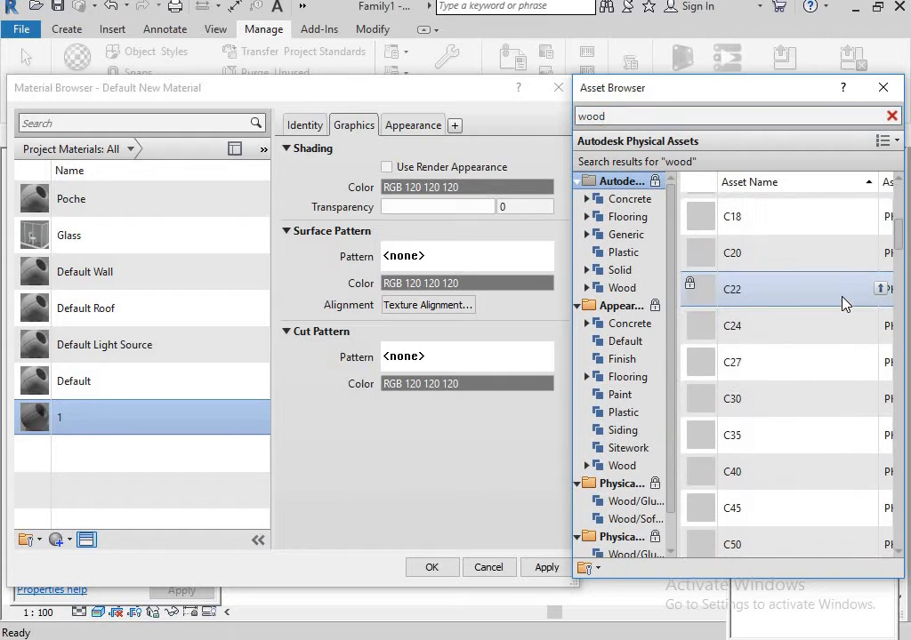
pyautogui.scroll(3, 844, 305)
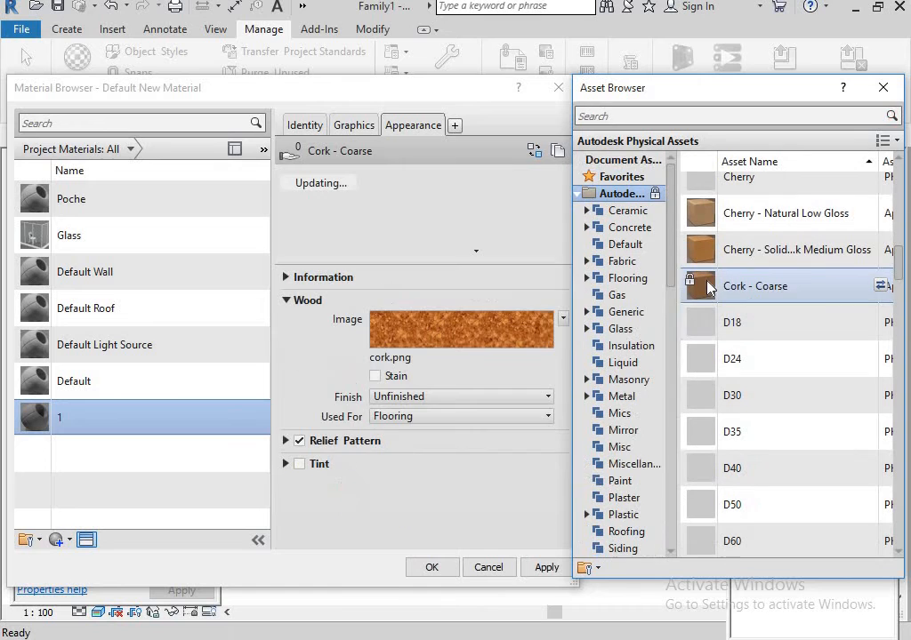
pyautogui.click(546, 567)
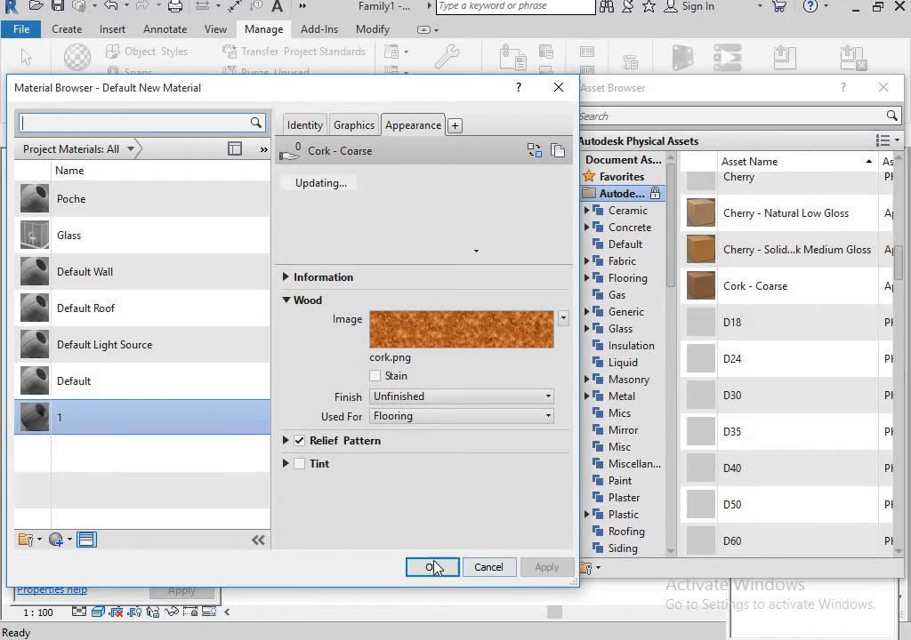
pyautogui.click(431, 569)
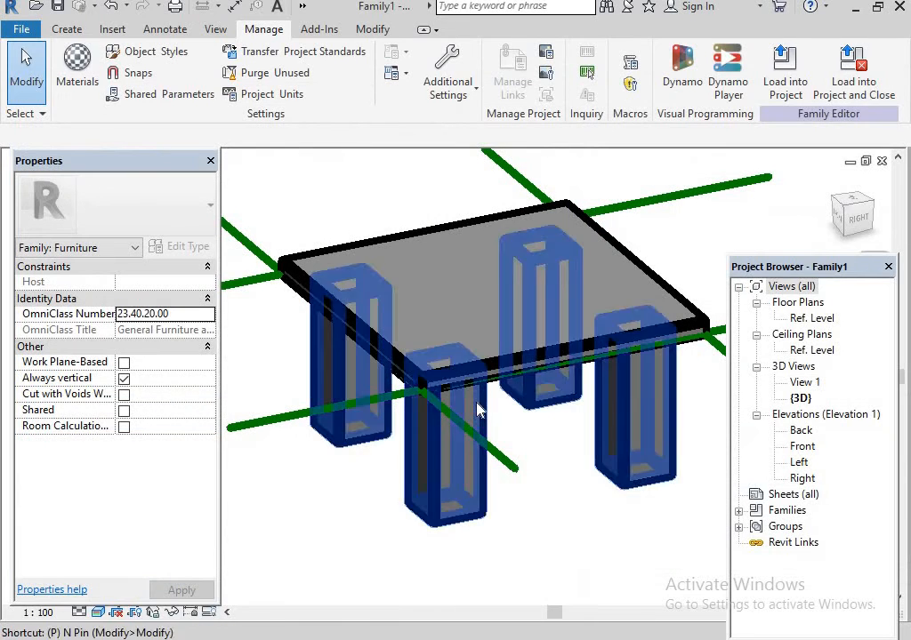
# Paint the table's top face and the two visible faces of the nearest corner leg with material 1.
pyautogui.press('p')
pyautogui.press('t')
pyautogui.click(67, 108)
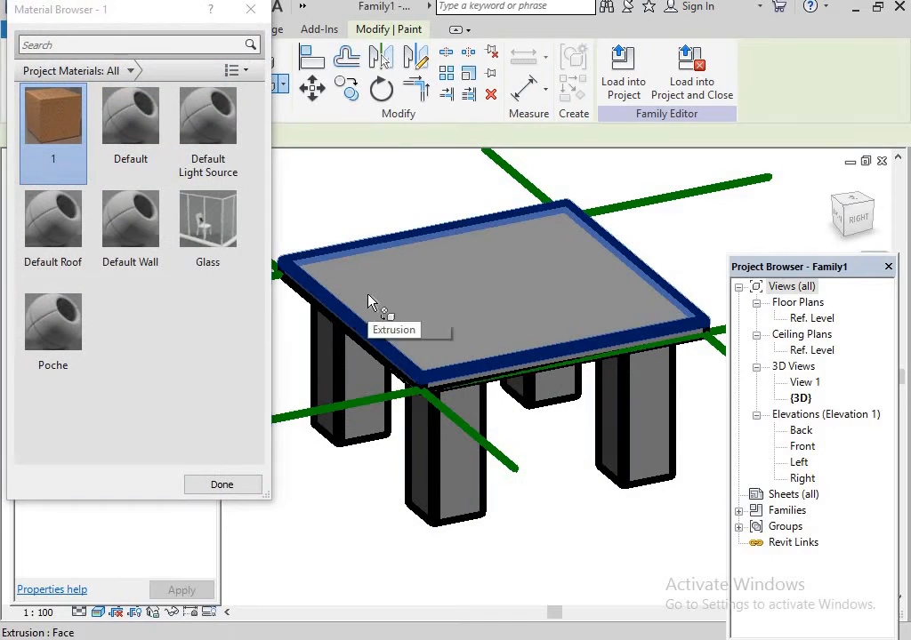
pyautogui.click(416, 392)
pyautogui.click(459, 478)
pyautogui.click(426, 480)
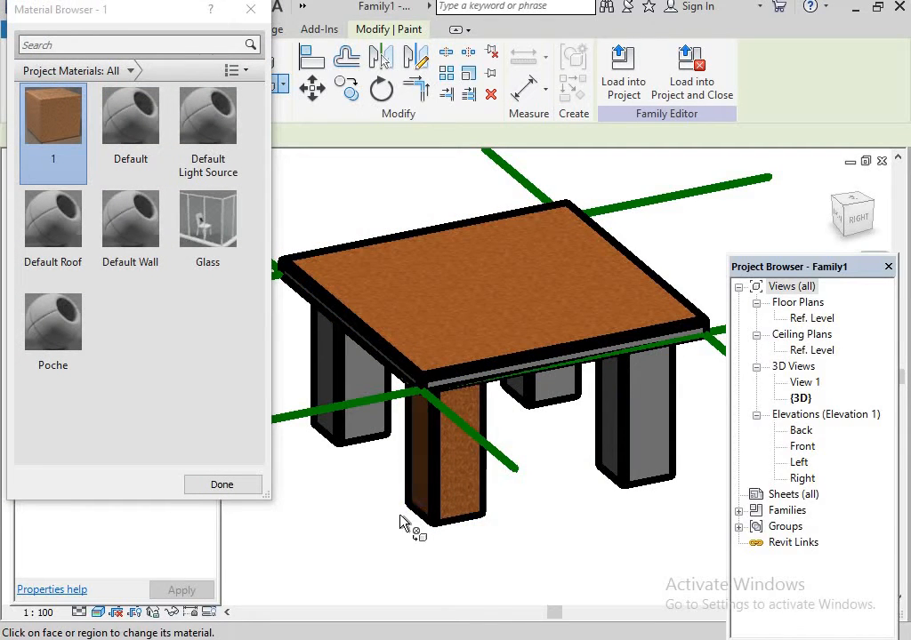
# Paint the legs' unpainted front faces and left faces with material 1.
pyautogui.moveTo(402, 523)
pyautogui.keyDown('shift'); pyautogui.mouseDown(button='middle')
pyautogui.moveTo(539, 468)
pyautogui.moveTo(548, 427)
pyautogui.mouseUp(button='middle'); pyautogui.keyUp('shift')
pyautogui.click(471, 347)
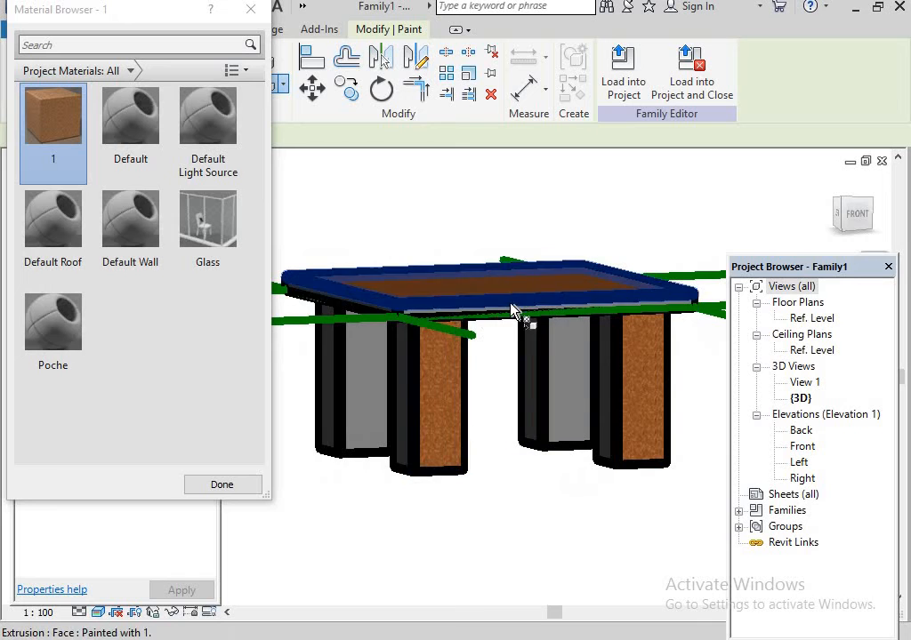
pyautogui.keyDown('shift'); pyautogui.moveTo(484, 378); pyautogui.dragTo(367, 378, button='middle'); pyautogui.keyUp('shift')
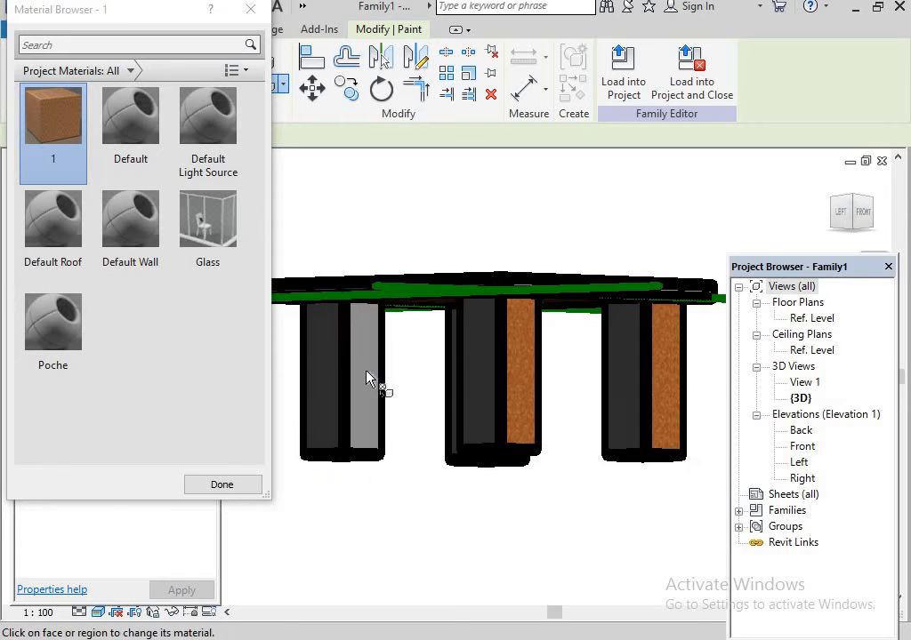
pyautogui.scroll(2, 368, 378)
pyautogui.click(368, 378)
pyautogui.scroll(2, 303, 389)
pyautogui.click(304, 389)
pyautogui.click(596, 392)
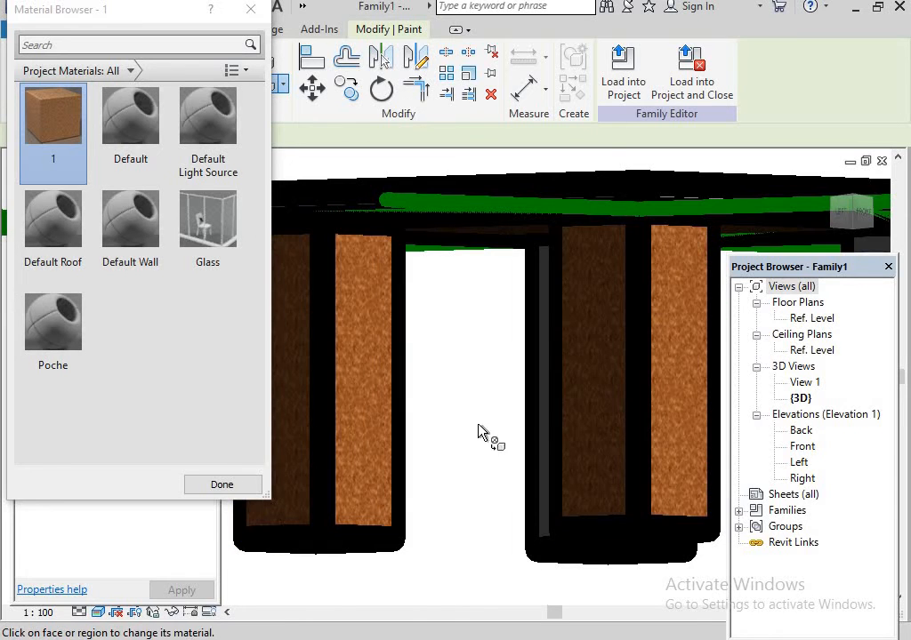
# Paint the legs' unpainted back and right faces and the tabletop's right edge with material 1.
pyautogui.keyDown('shift'); pyautogui.moveTo(481, 431); pyautogui.dragTo(525, 386, button='middle'); pyautogui.keyUp('shift')
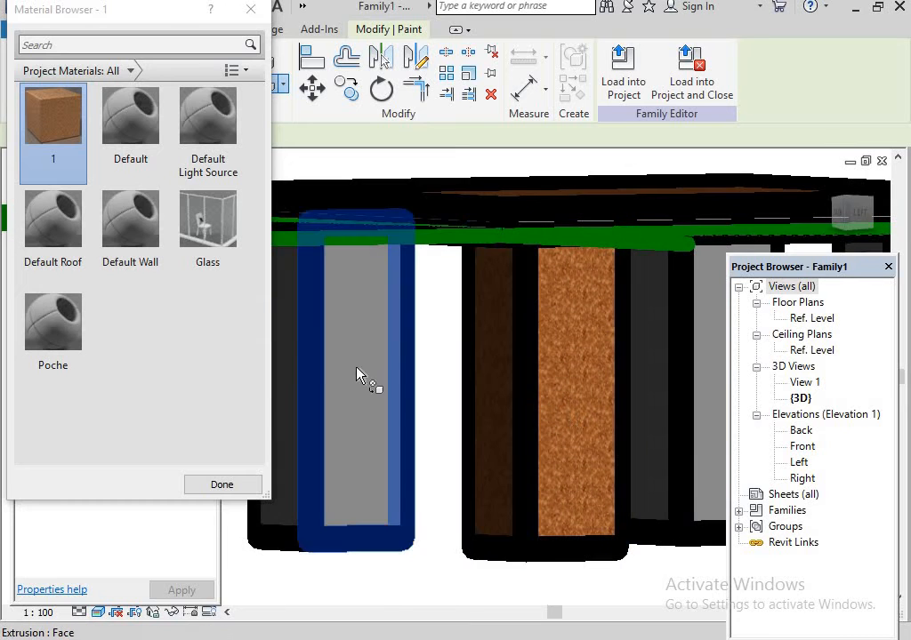
pyautogui.click(359, 376)
pyautogui.moveTo(360, 429)
pyautogui.keyDown('shift'); pyautogui.mouseDown(button='middle')
pyautogui.moveTo(587, 462)
pyautogui.moveTo(590, 430)
pyautogui.mouseUp(button='middle'); pyautogui.keyUp('shift')
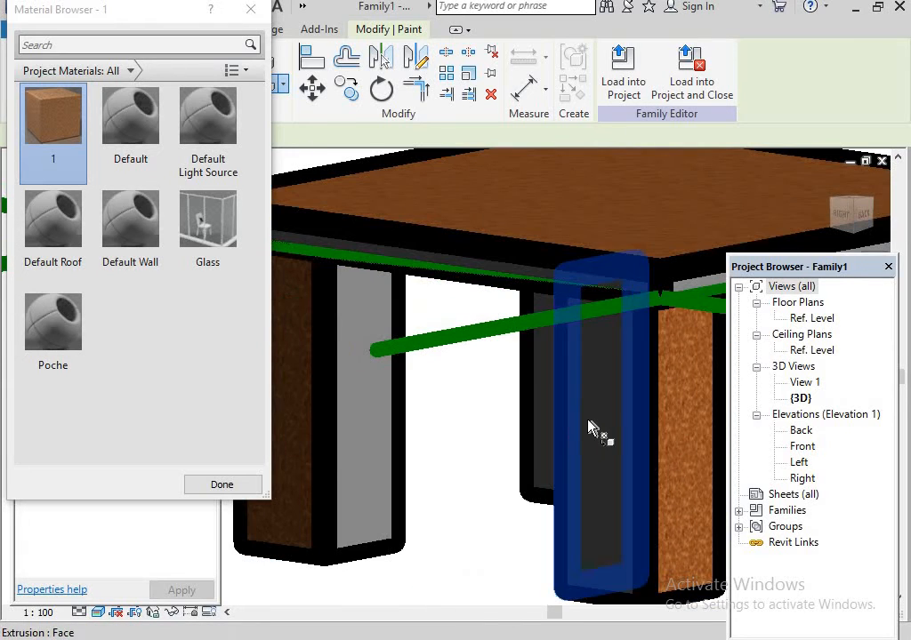
pyautogui.click(589, 428)
pyautogui.click(377, 324)
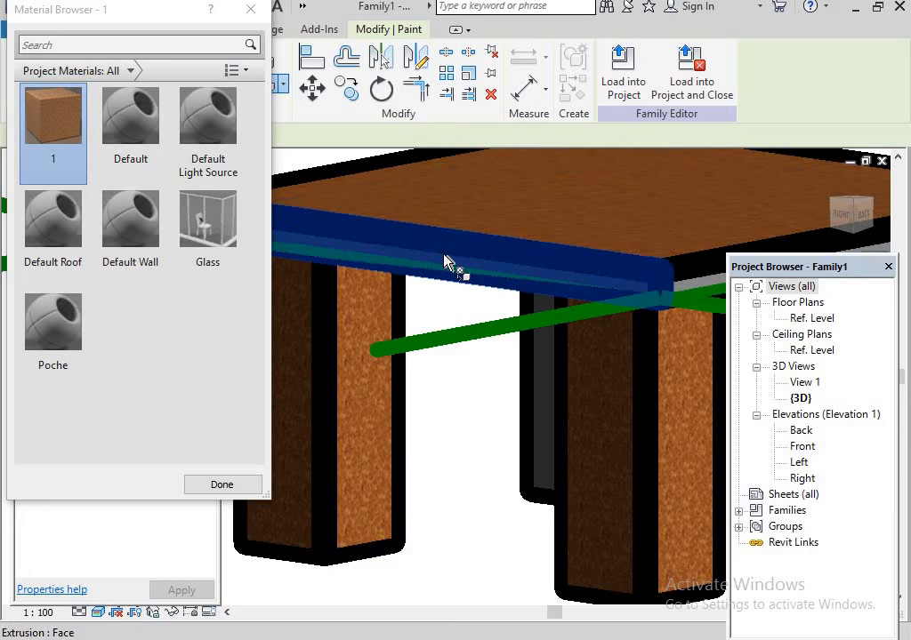
pyautogui.click(445, 263)
# Paint the tabletop's left edge and the far leg's unpainted front face with material 1.
pyautogui.moveTo(539, 294)
pyautogui.keyDown('shift'); pyautogui.mouseDown(button='middle')
pyautogui.moveTo(386, 300)
pyautogui.moveTo(569, 261)
pyautogui.mouseUp(button='middle'); pyautogui.keyUp('shift')
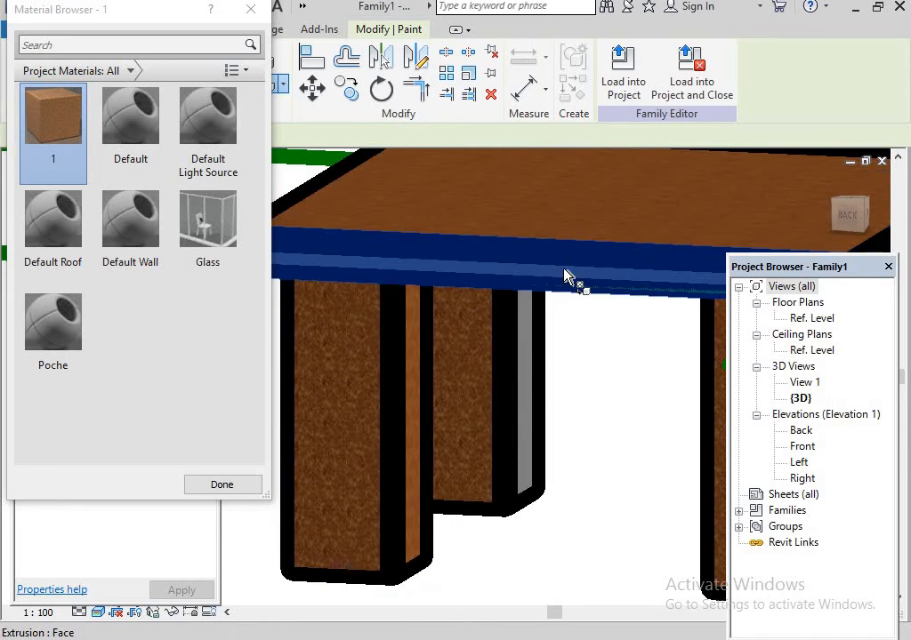
pyautogui.keyDown('shift'); pyautogui.moveTo(636, 362); pyautogui.dragTo(545, 287, button='middle'); pyautogui.keyUp('shift')
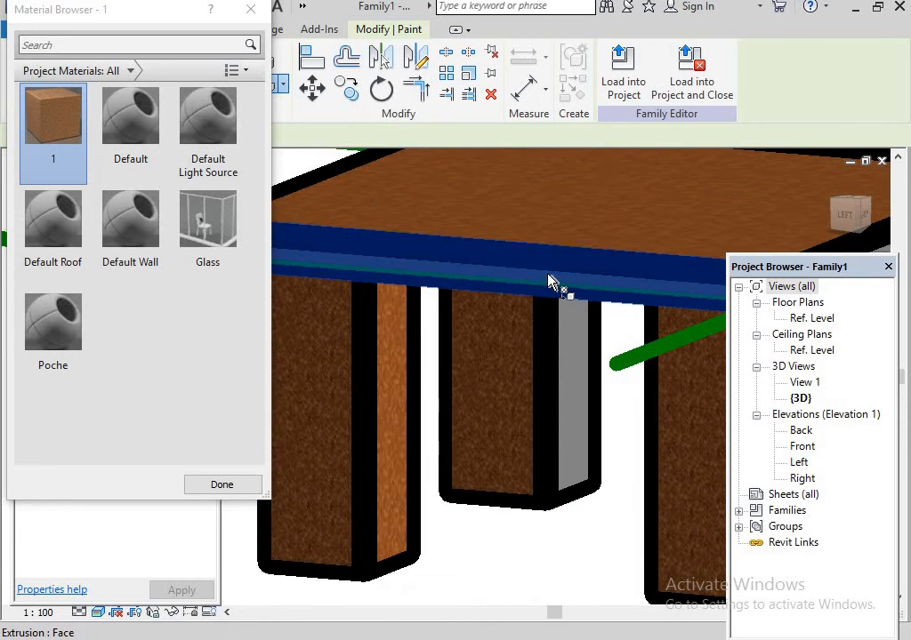
pyautogui.click(577, 425)
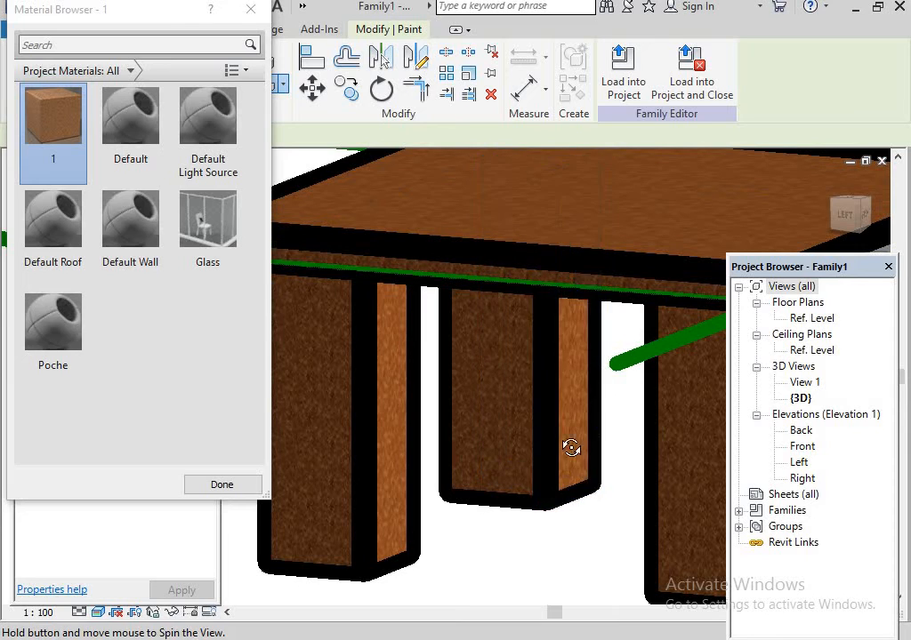
# Paint the tabletop's front edge and the remaining unpainted leg faces with material 1, and finish painting.
pyautogui.keyDown('shift'); pyautogui.moveTo(571, 449); pyautogui.dragTo(348, 446, button='middle'); pyautogui.keyUp('shift')
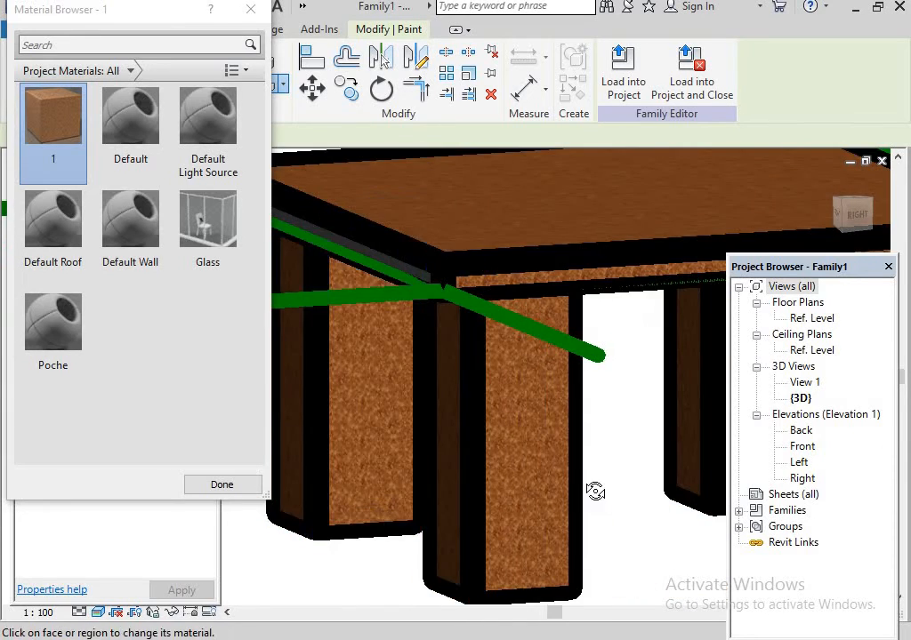
pyautogui.moveTo(595, 491)
pyautogui.keyDown('shift'); pyautogui.mouseDown(button='middle')
pyautogui.moveTo(375, 496)
pyautogui.moveTo(229, 470)
pyautogui.moveTo(514, 461)
pyautogui.moveTo(335, 465)
pyautogui.moveTo(451, 513)
pyautogui.moveTo(590, 502)
pyautogui.mouseUp(button='middle'); pyautogui.keyUp('shift')
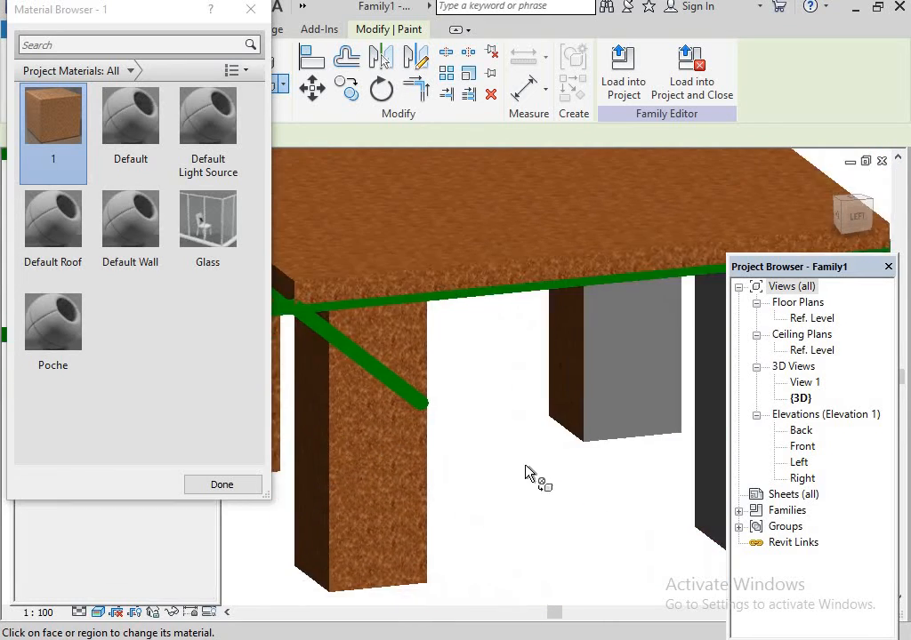
pyautogui.keyDown('shift'); pyautogui.moveTo(526, 473); pyautogui.dragTo(525, 277, button='middle'); pyautogui.keyUp('shift')
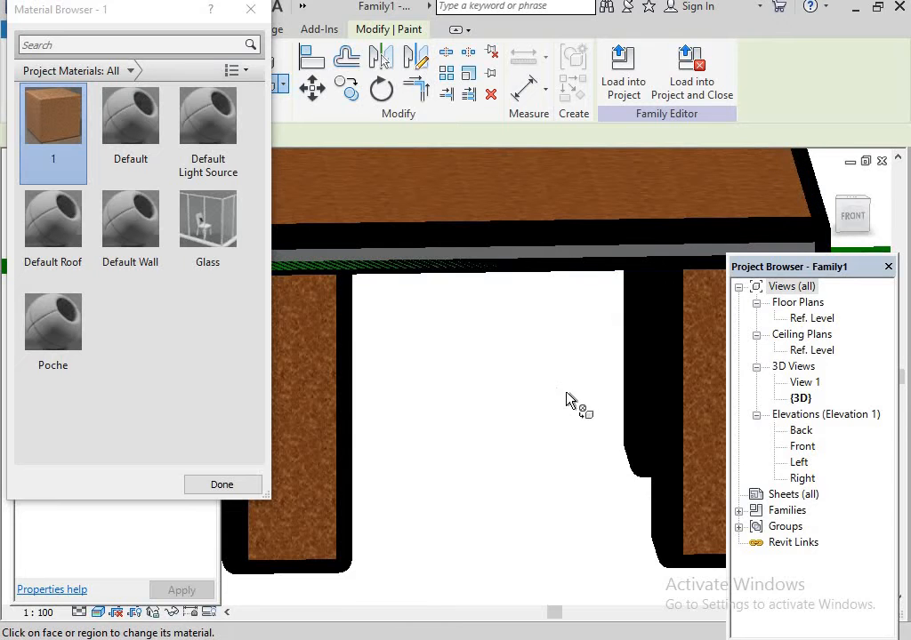
pyautogui.keyDown('shift'); pyautogui.moveTo(570, 402); pyautogui.dragTo(362, 342, button='middle'); pyautogui.keyUp('shift')
pyautogui.moveTo(483, 326)
pyautogui.keyDown('shift'); pyautogui.mouseDown(button='middle')
pyautogui.moveTo(341, 425)
pyautogui.moveTo(468, 436)
pyautogui.moveTo(631, 397)
pyautogui.mouseUp(button='middle'); pyautogui.keyUp('shift')
pyautogui.click(631, 397)
pyautogui.moveTo(661, 451)
pyautogui.keyDown('shift'); pyautogui.mouseDown(button='middle')
pyautogui.moveTo(499, 488)
pyautogui.moveTo(319, 476)
pyautogui.moveTo(240, 450)
pyautogui.moveTo(464, 427)
pyautogui.mouseUp(button='middle'); pyautogui.keyUp('shift')
pyautogui.keyDown('shift'); pyautogui.moveTo(518, 403); pyautogui.dragTo(433, 358, button='middle'); pyautogui.keyUp('shift')
pyautogui.moveTo(490, 386); pyautogui.dragTo(600, 464, button='middle')
pyautogui.click(250, 10)
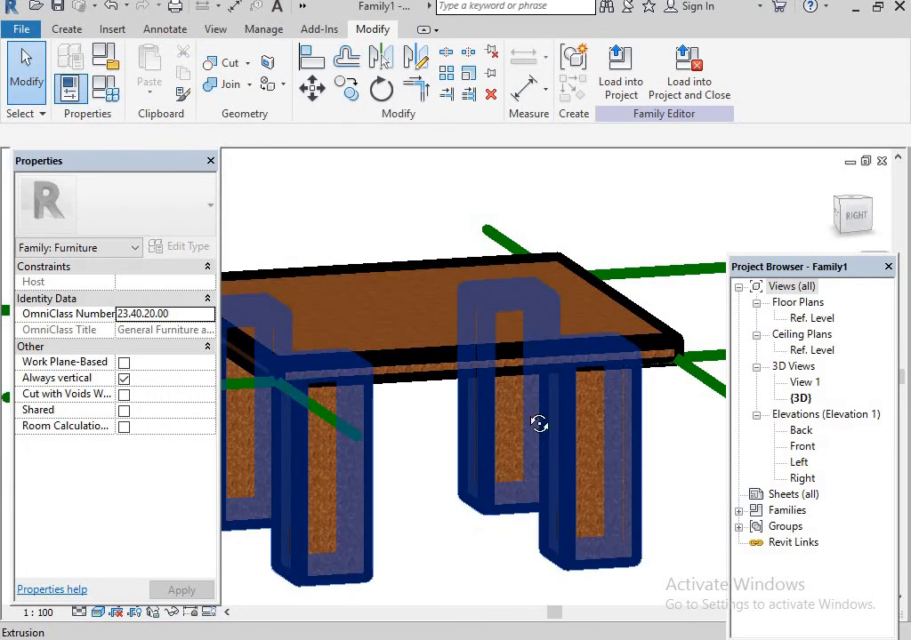
# Save the table as a family file named tabe on the Desktop.
pyautogui.moveTo(536, 423)
pyautogui.keyDown('shift'); pyautogui.mouseDown(button='middle')
pyautogui.moveTo(418, 425)
pyautogui.moveTo(422, 467)
pyautogui.moveTo(453, 418)
pyautogui.mouseUp(button='middle'); pyautogui.keyUp('shift')
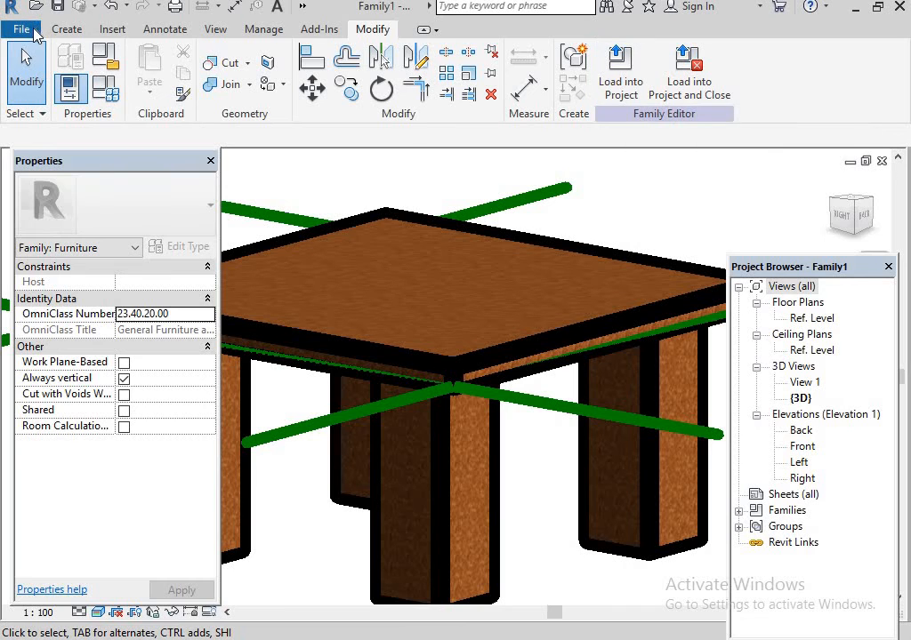
pyautogui.click(22, 30)
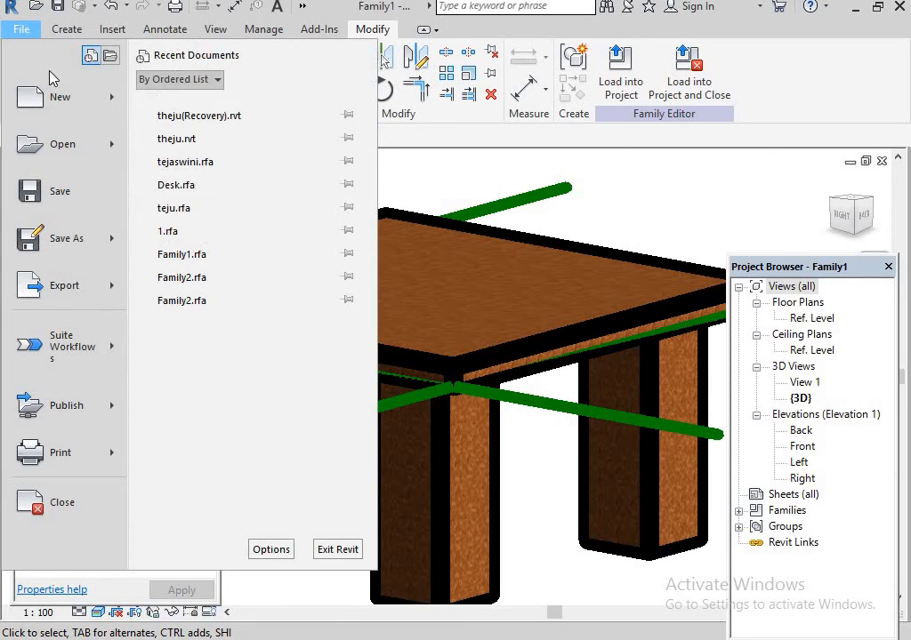
pyautogui.moveTo(80, 250)
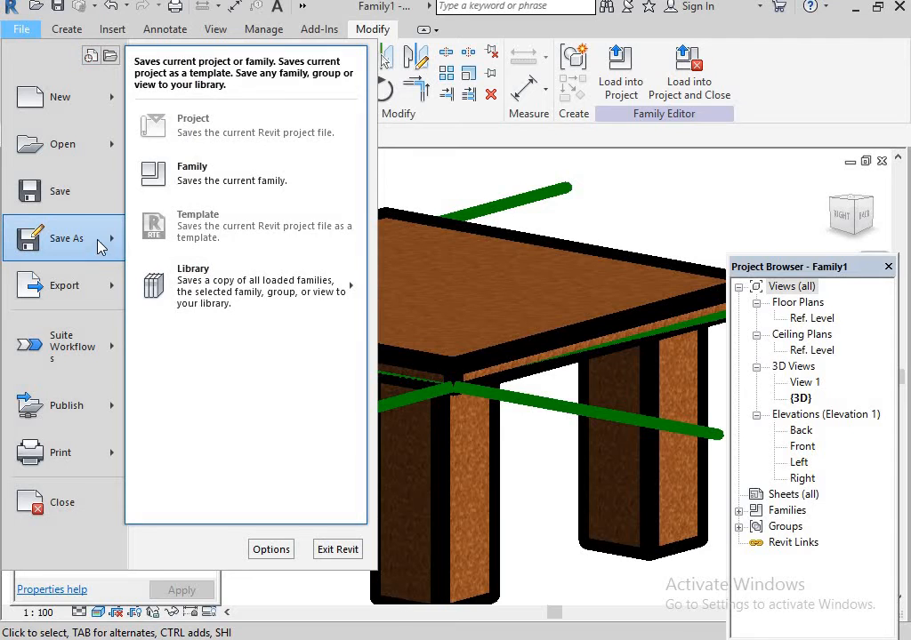
pyautogui.click(196, 182)
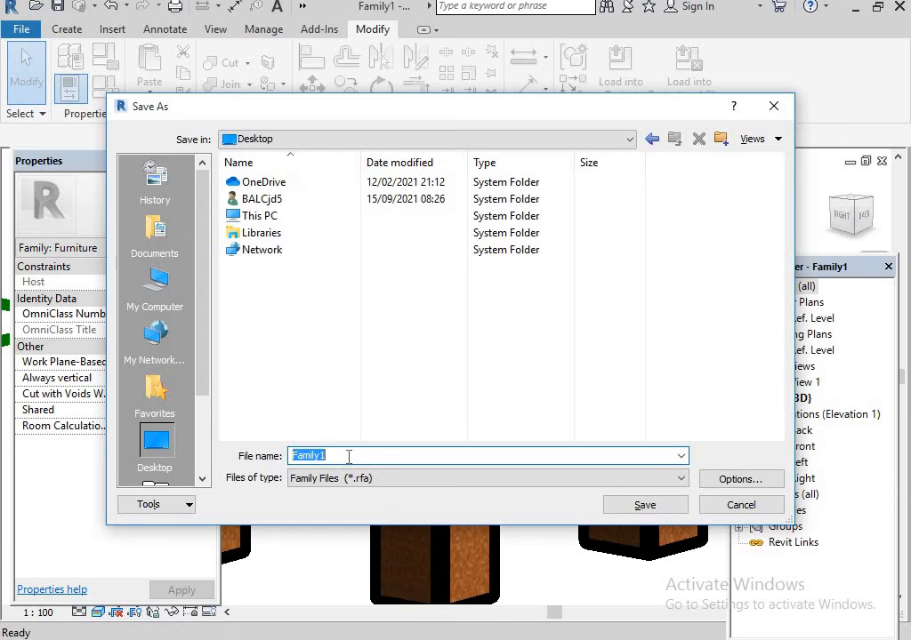
pyautogui.write('tabe')
pyautogui.click(642, 505)
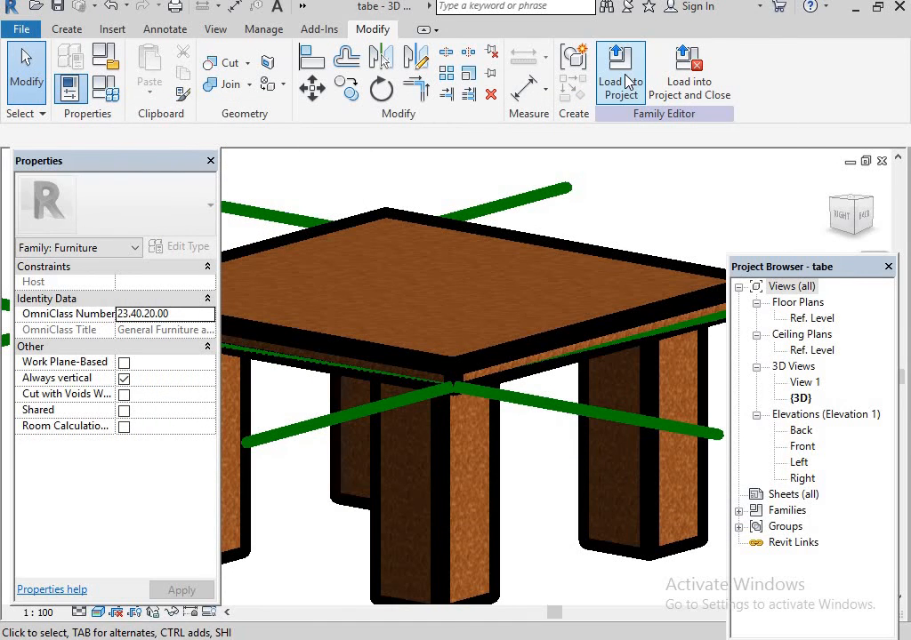
# Load the tabe family into Project1 and place one instance on the Level 1 floor plan.
pyautogui.click(628, 82)
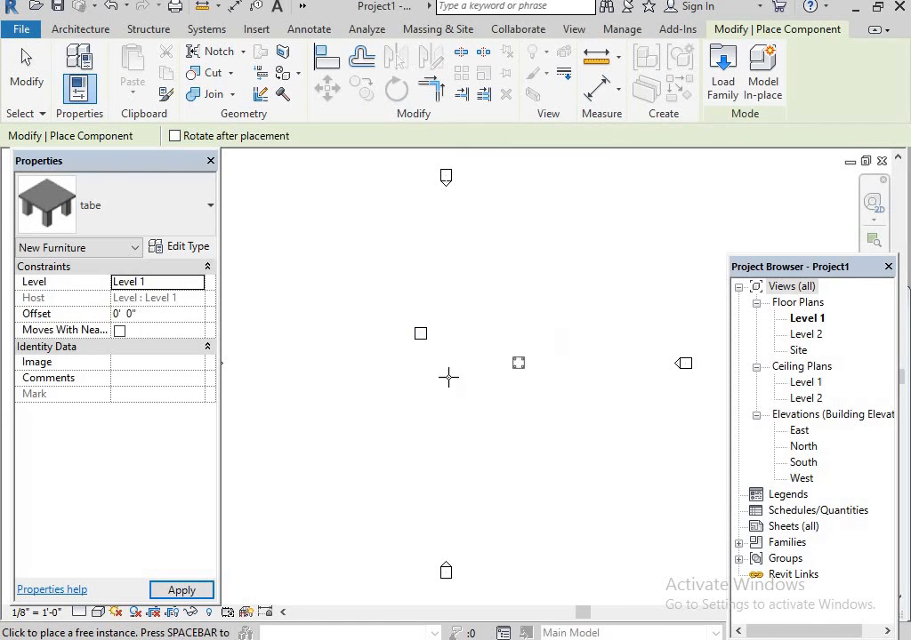
pyautogui.press('Escape')
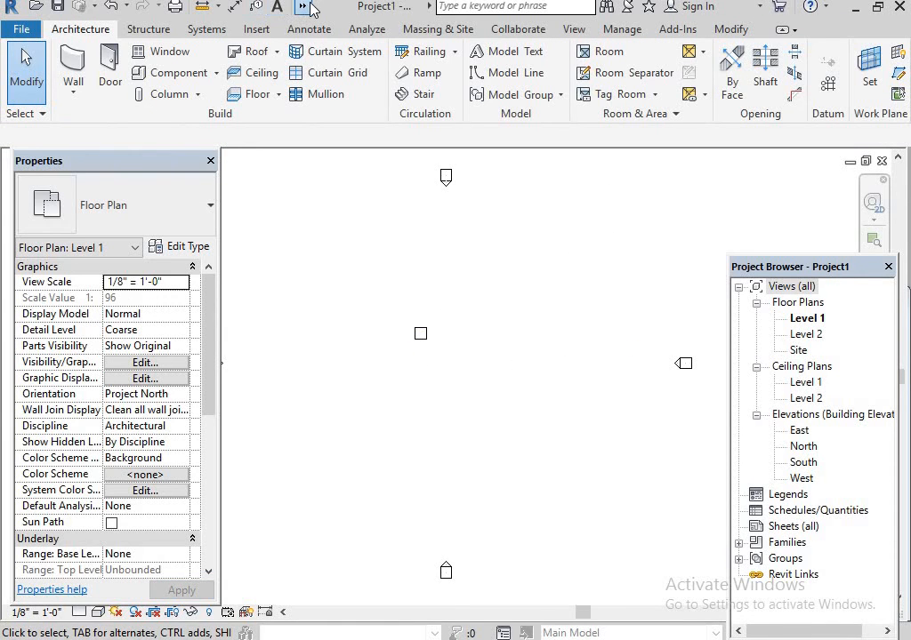
# Open the project's default 3D view to show the placed table from its back right corner.
pyautogui.click(310, 27)
pyautogui.keyDown('shift'); pyautogui.moveTo(435, 398); pyautogui.dragTo(368, 418, button='middle'); pyautogui.keyUp('shift')
pyautogui.keyDown('shift'); pyautogui.moveTo(508, 365); pyautogui.dragTo(424, 340, button='middle'); pyautogui.keyUp('shift')
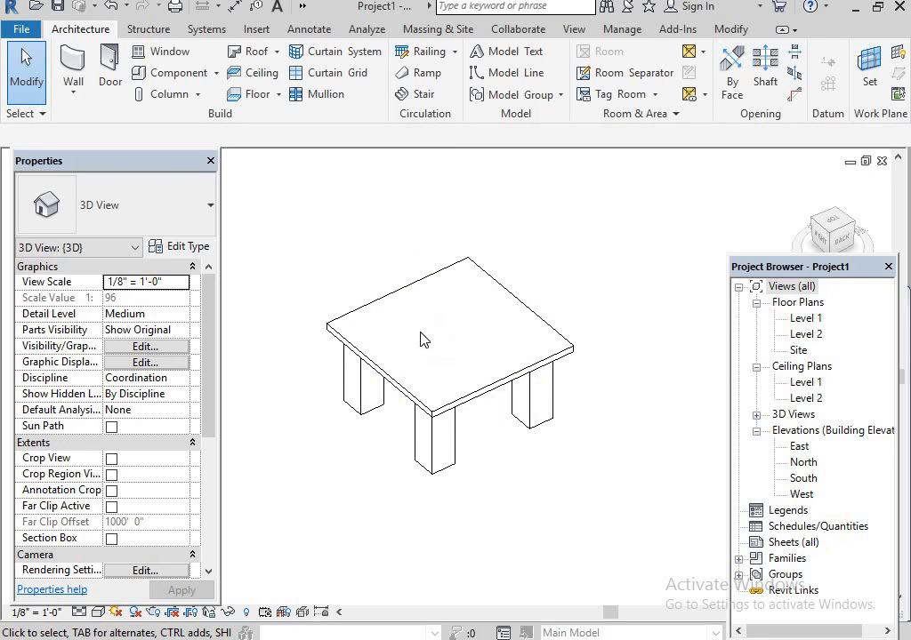